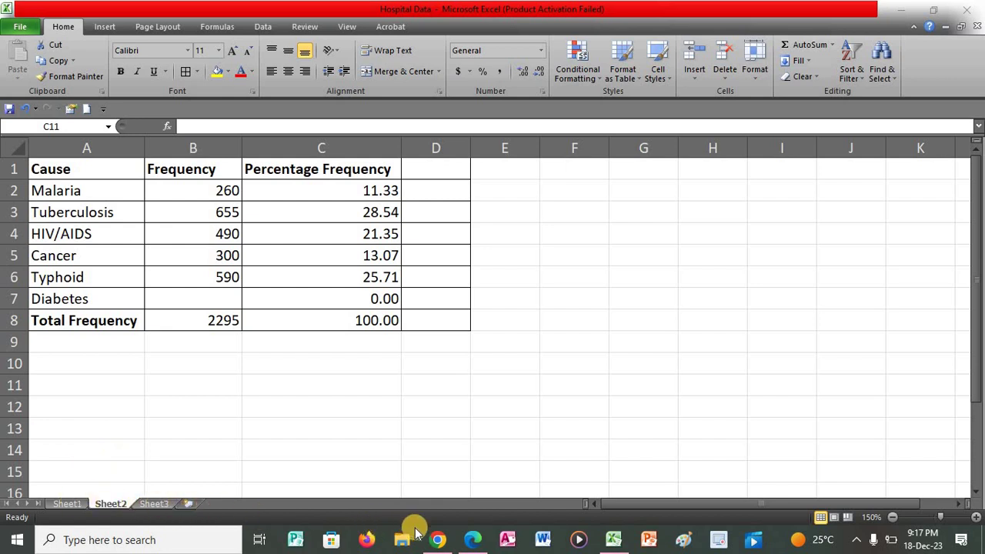
# Step: Check the renaming task in the exercise PDF and rename Sheet2 of the hospital data workbook as TOTAL
pyautogui.click(473, 540)
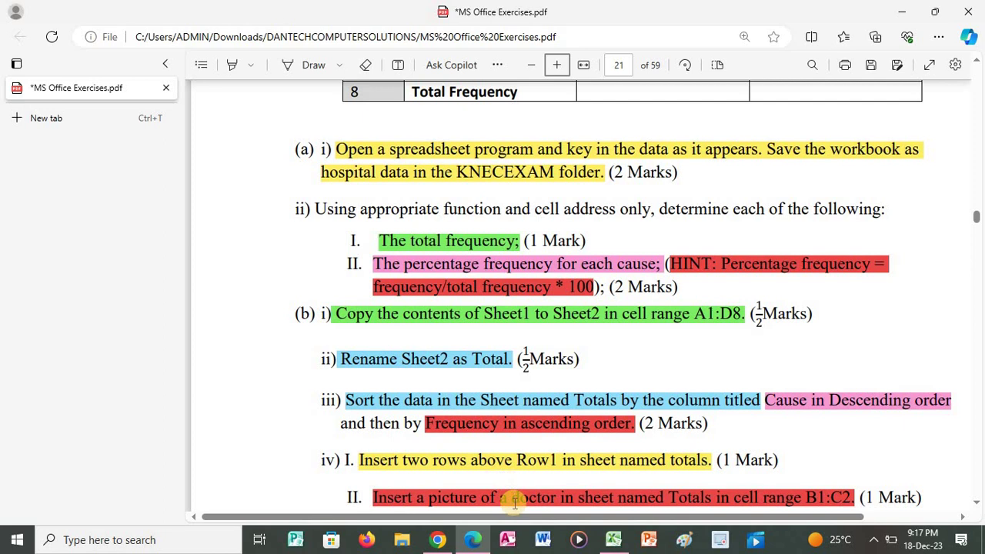
pyautogui.click(615, 542)
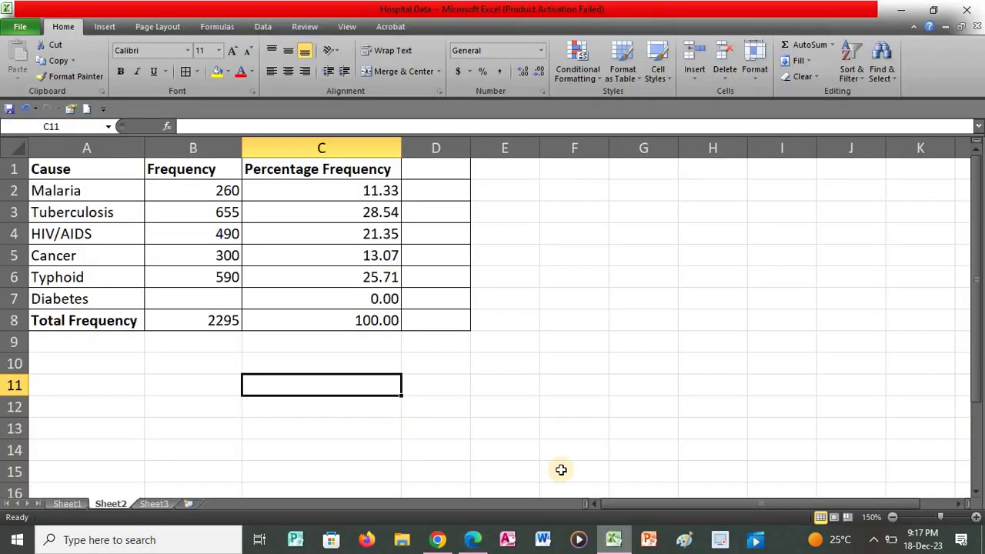
pyautogui.rightClick(115, 505)
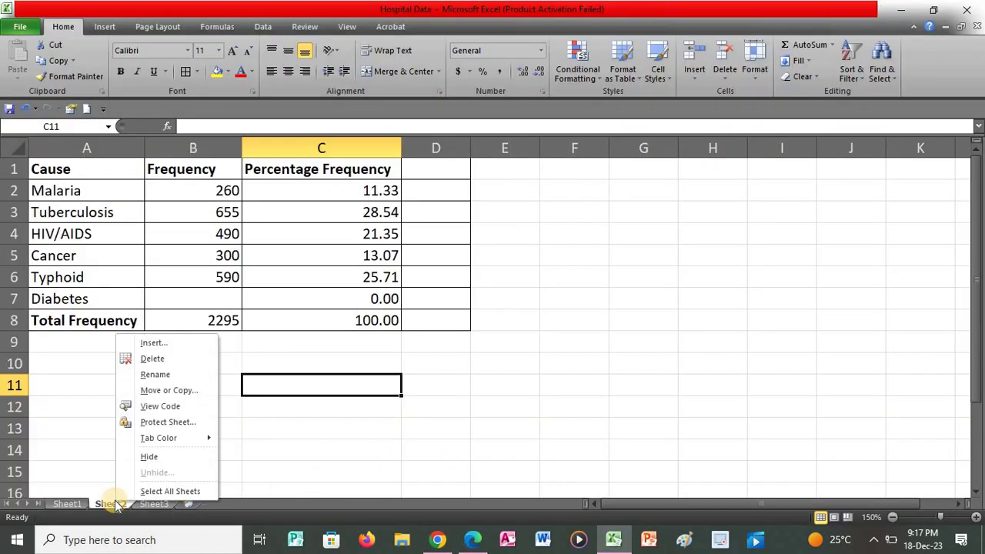
pyautogui.click(157, 374)
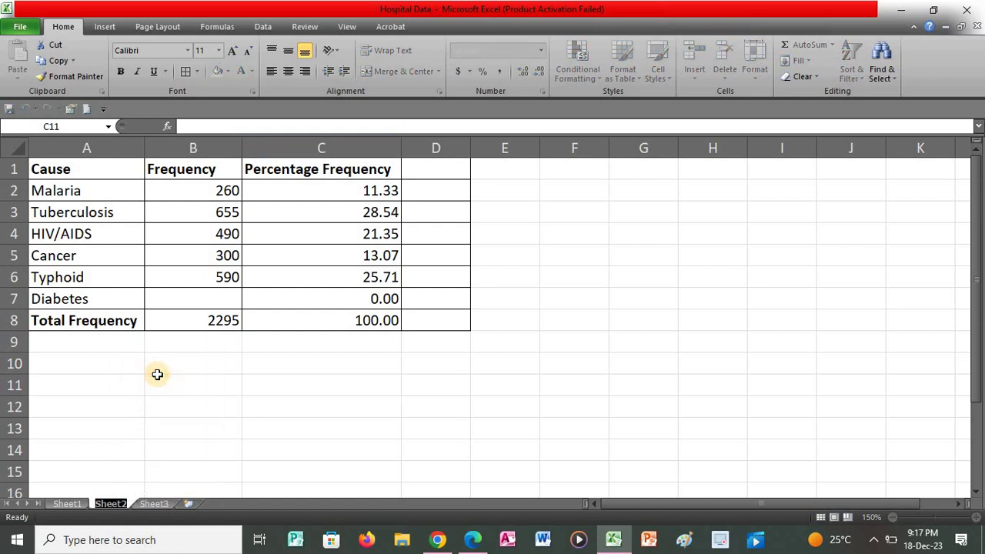
pyautogui.write('TOTAL')
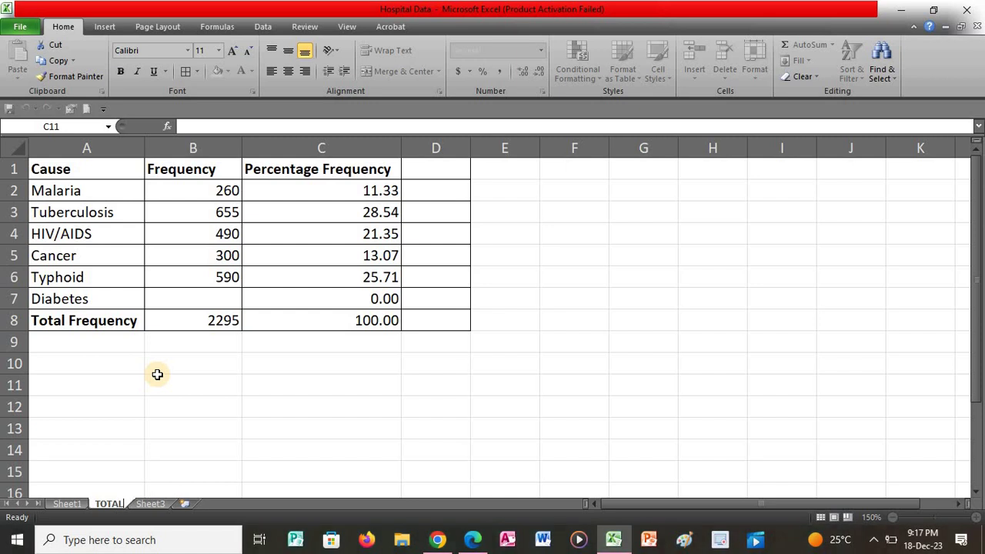
pyautogui.press('Return')
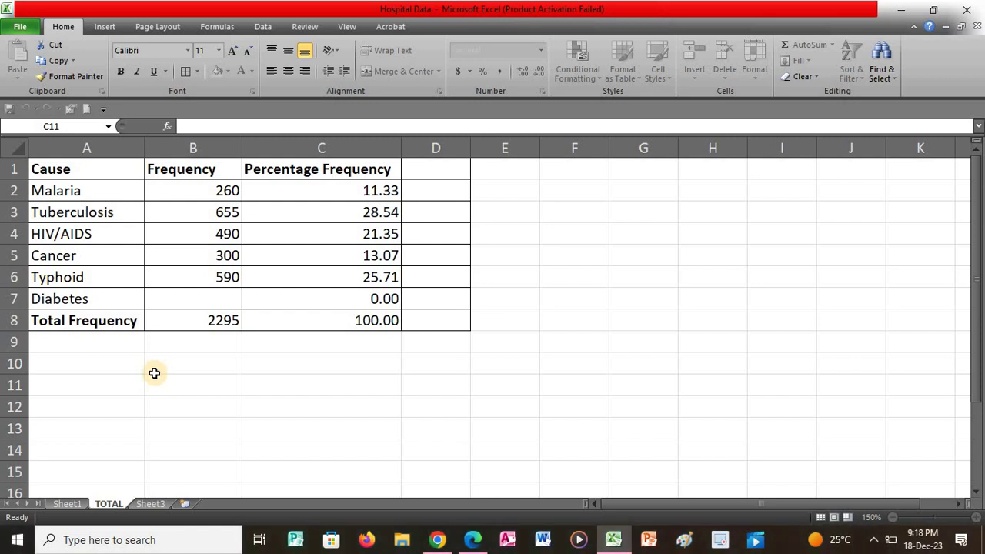
pyautogui.click(506, 197)
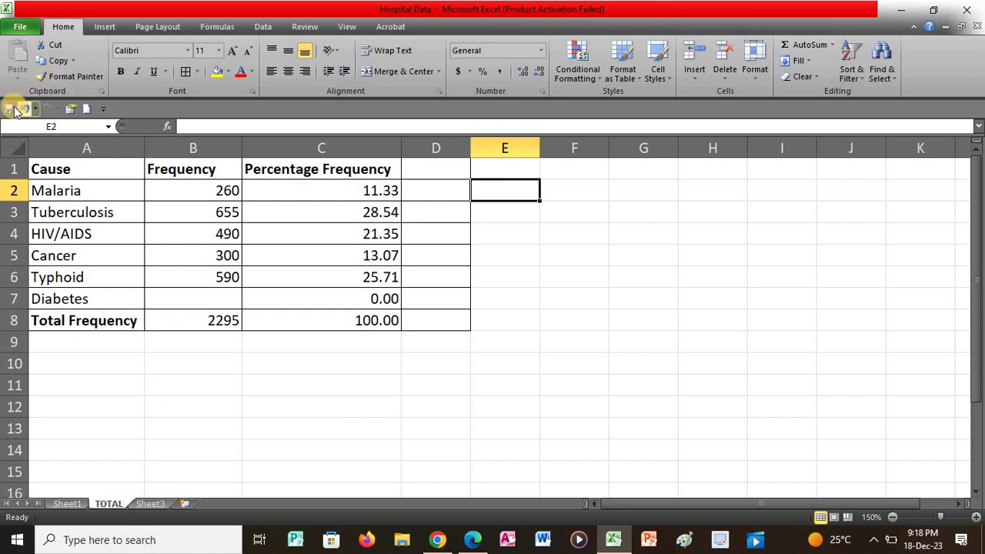
# Step: Read the sorting, row insertion and remaining tasks in the exercise PDF, and return to the Excel workbook
pyautogui.click(475, 540)
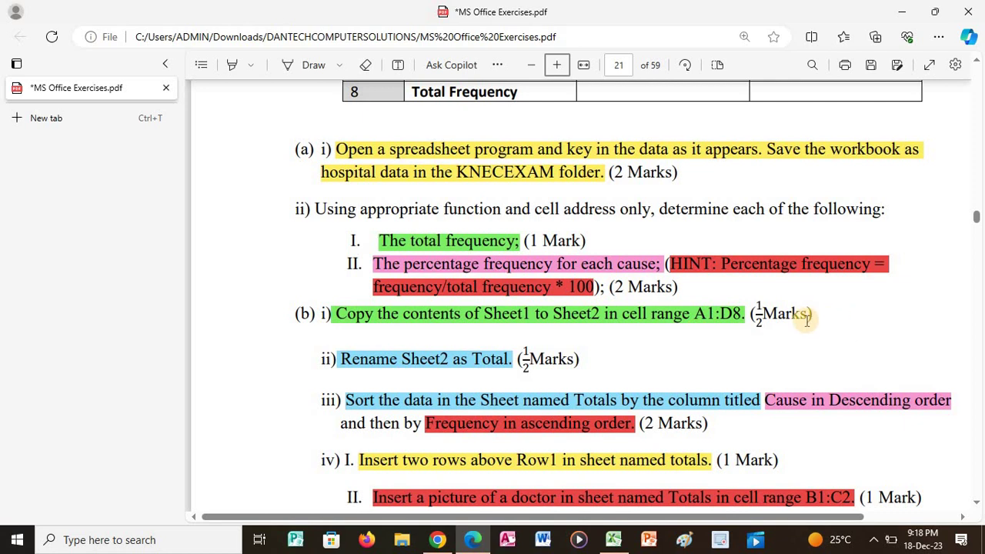
pyautogui.scroll(-3, 693, 320)
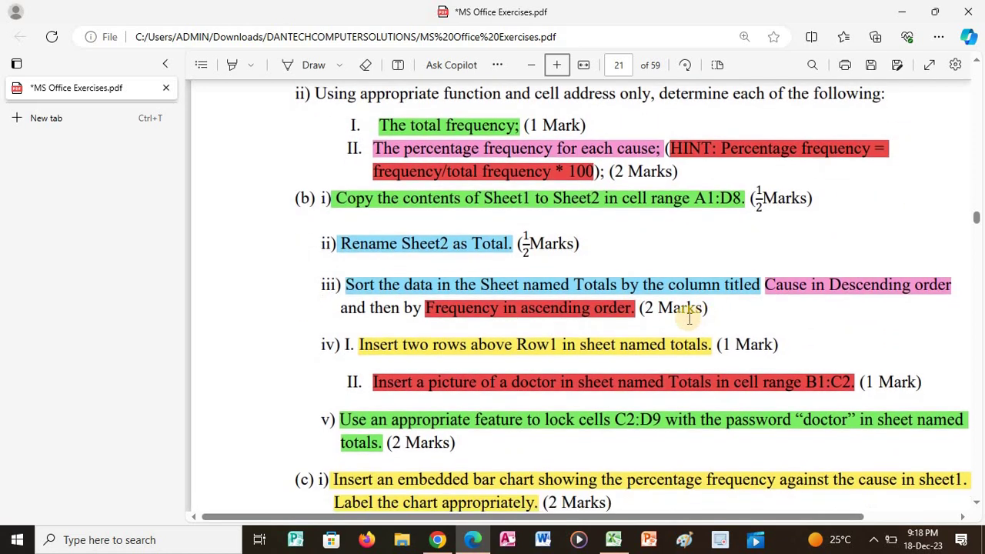
pyautogui.scroll(-1, 690, 321)
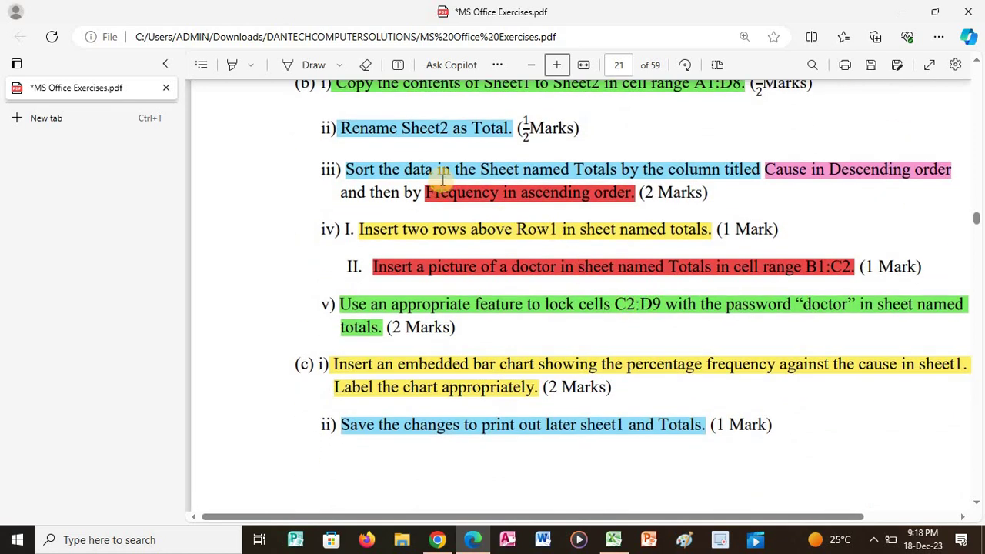
pyautogui.scroll(-1, 446, 173)
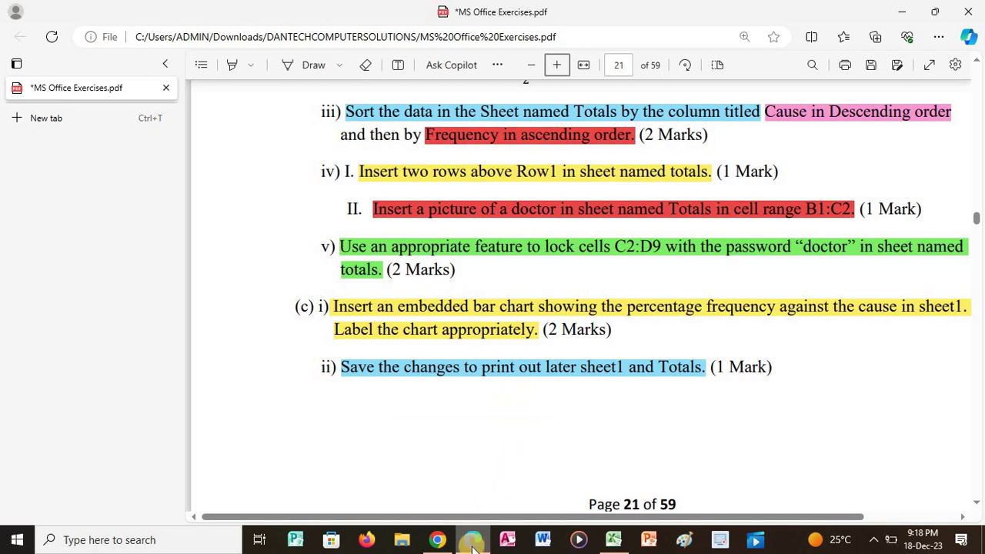
pyautogui.click(614, 539)
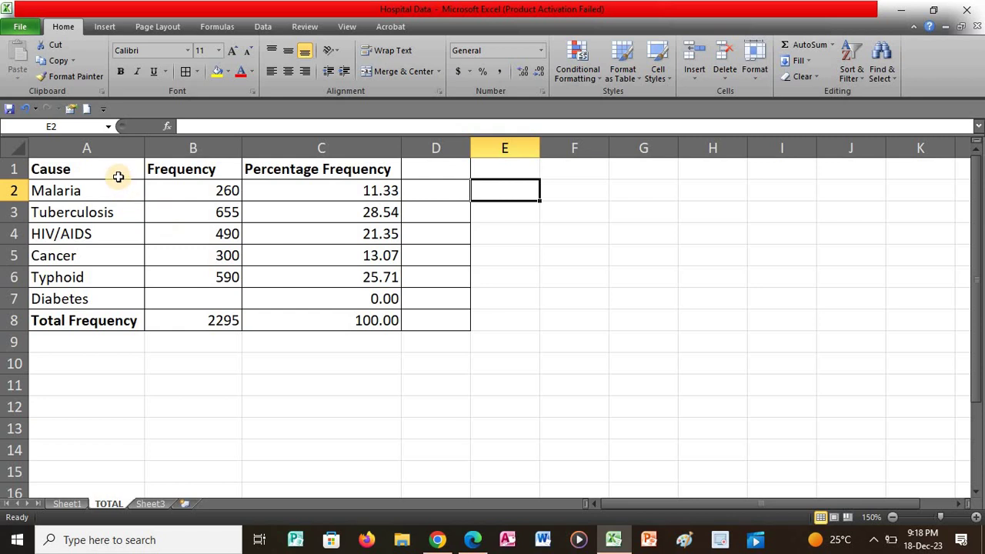
pyautogui.moveTo(121, 171); pyautogui.dragTo(416, 324)
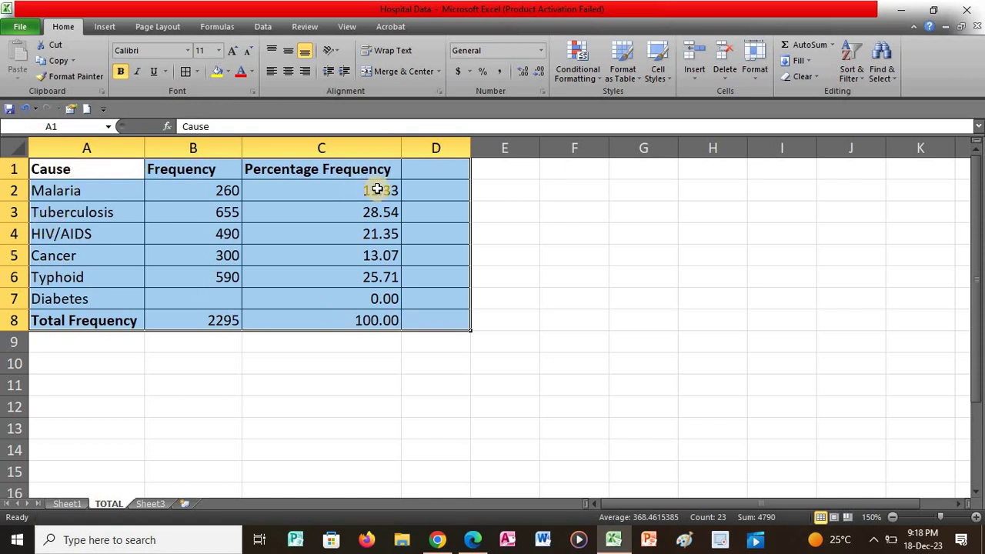
pyautogui.click(854, 84)
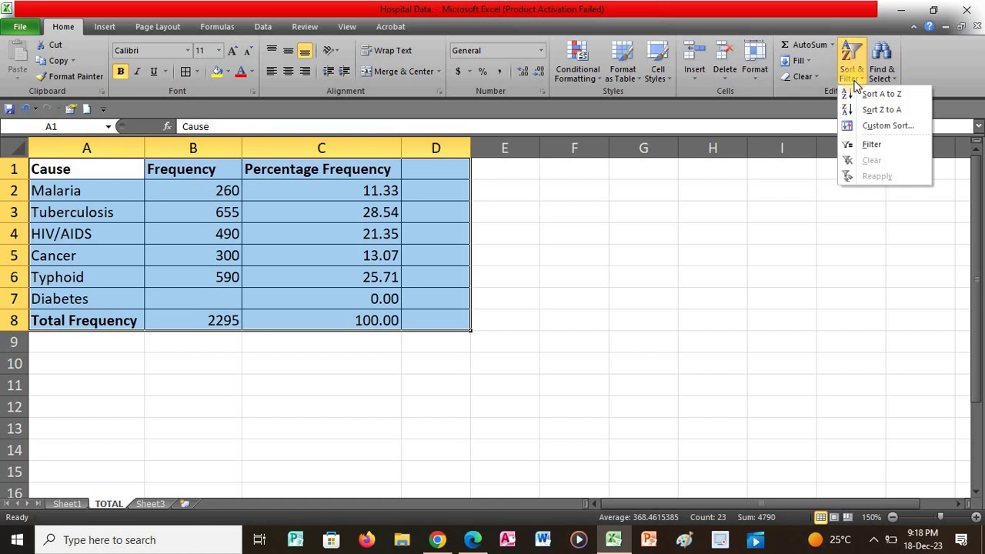
pyautogui.click(880, 127)
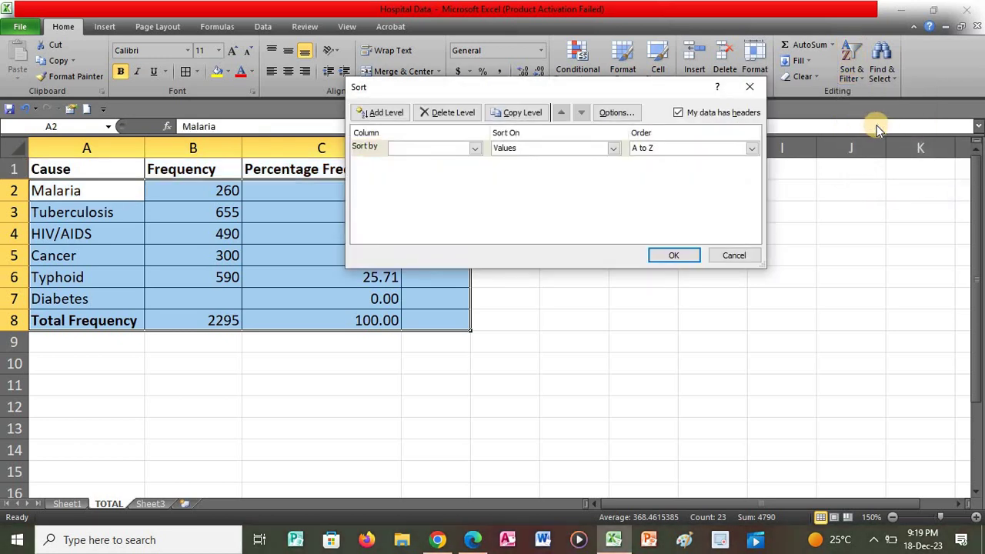
pyautogui.click(750, 89)
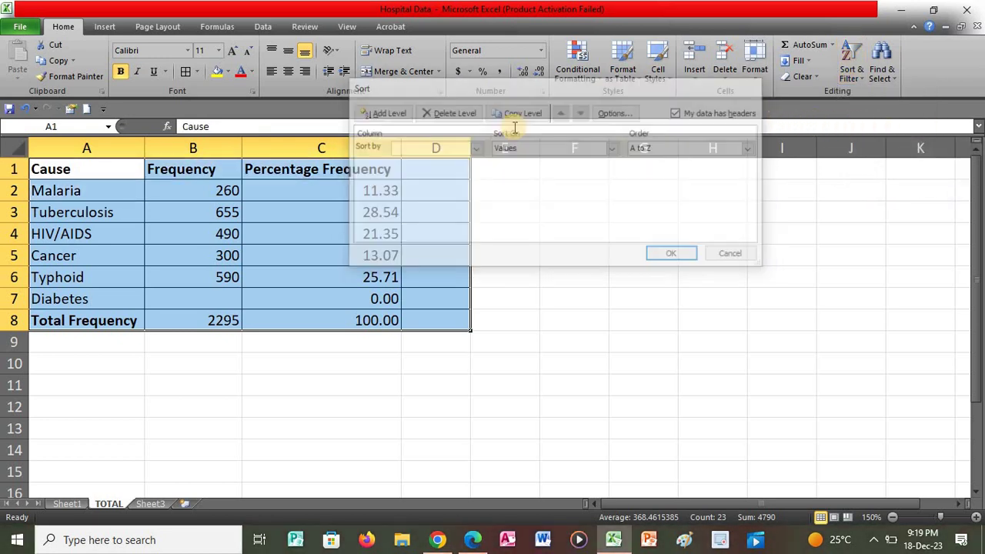
# Step: Start a custom sort on A1:D7, leaving out the Total Frequency row, with Cause values ordered Z to A
pyautogui.moveTo(97, 167); pyautogui.dragTo(223, 192)
pyautogui.moveTo(312, 229); pyautogui.dragTo(419, 301)
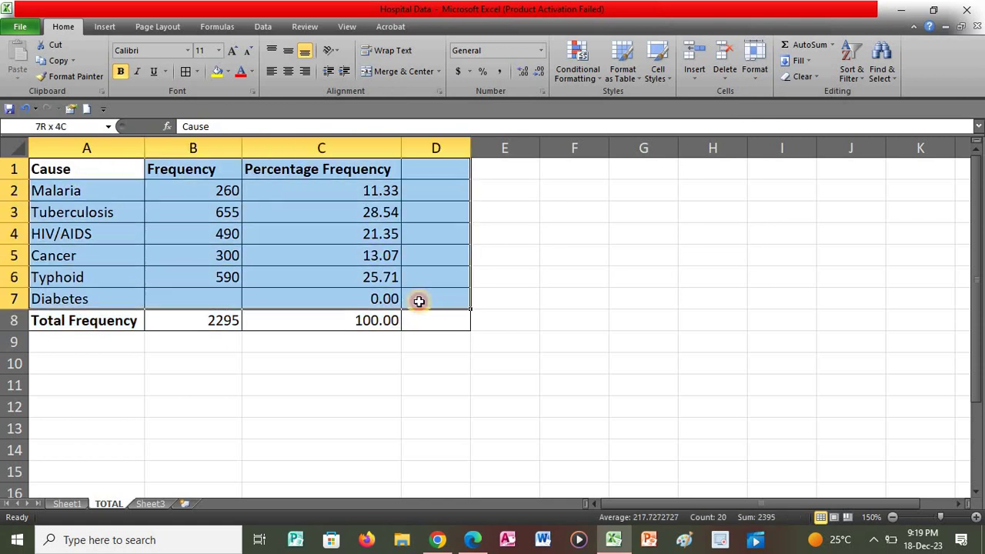
pyautogui.click(857, 79)
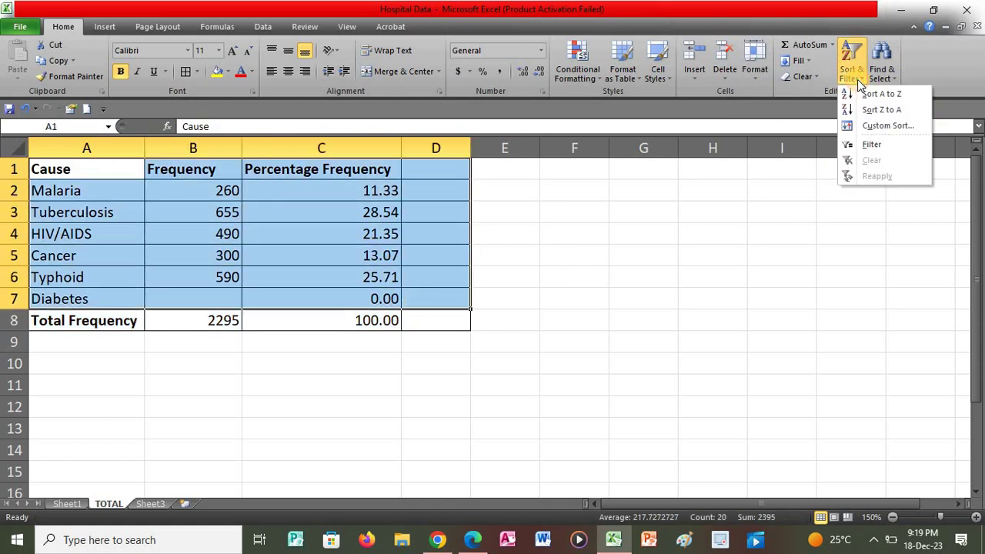
pyautogui.click(880, 124)
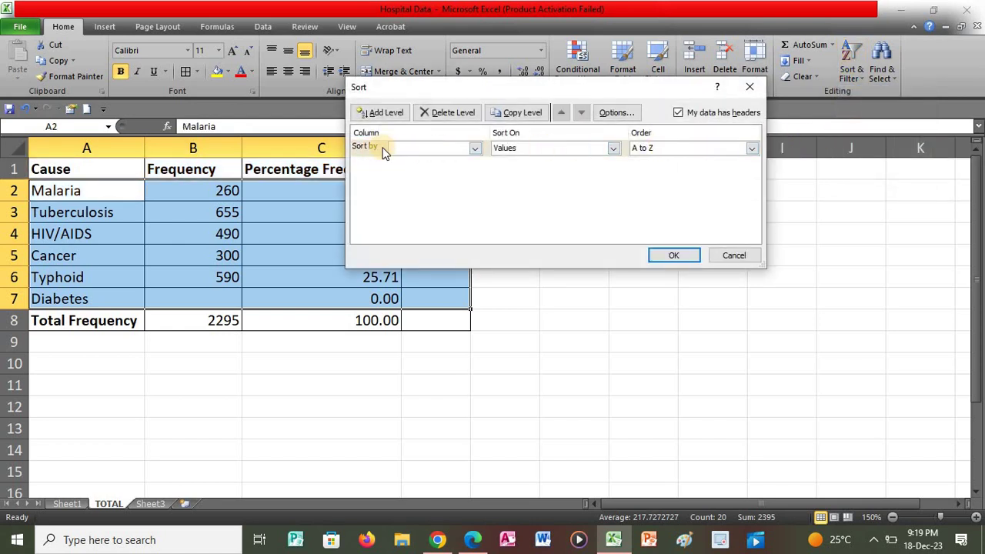
pyautogui.click(475, 149)
pyautogui.click(449, 159)
pyautogui.click(752, 149)
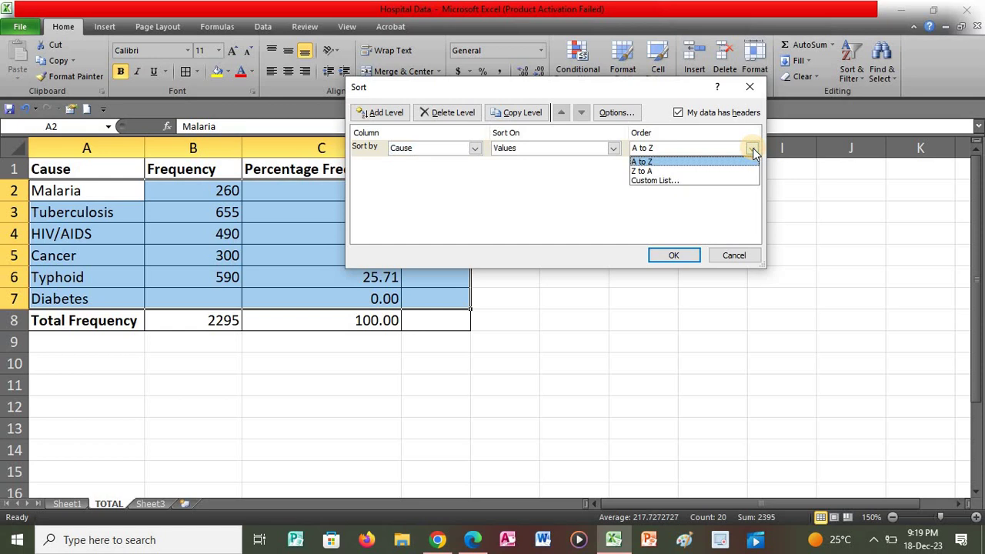
pyautogui.click(655, 171)
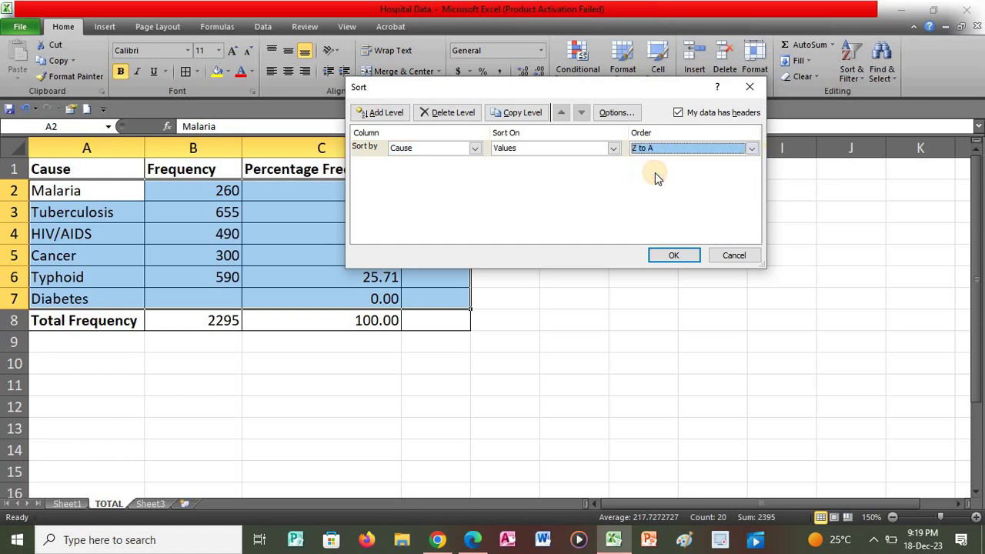
# Step: Add Frequency as the second sort level, ordered Smallest to Largest, and apply the sort
pyautogui.click(389, 114)
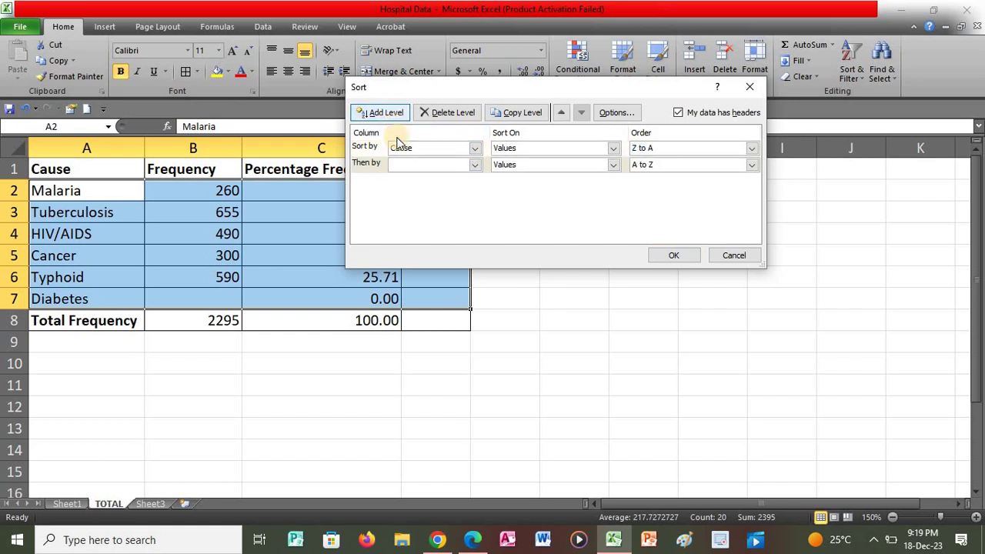
pyautogui.click(474, 164)
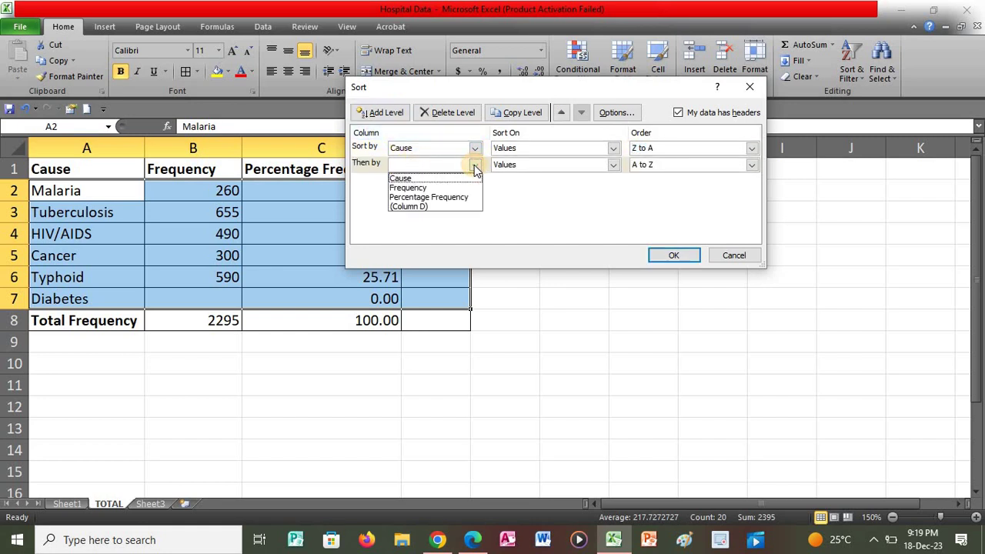
pyautogui.click(431, 188)
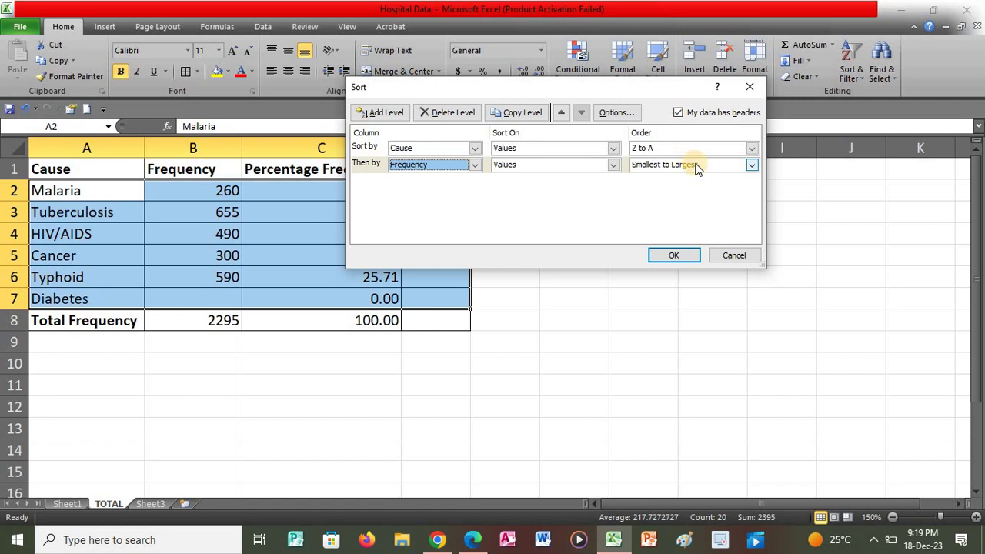
pyautogui.click(673, 256)
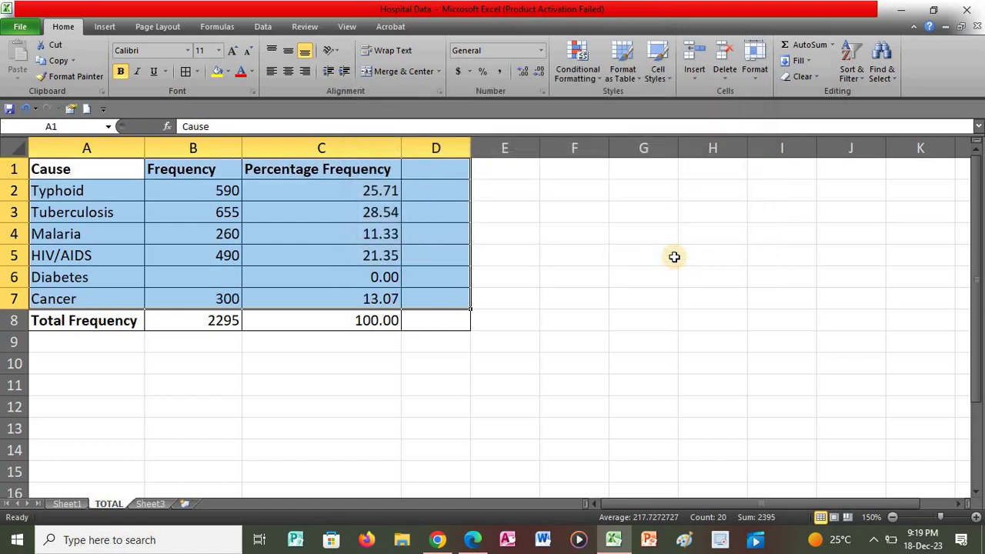
pyautogui.click(537, 264)
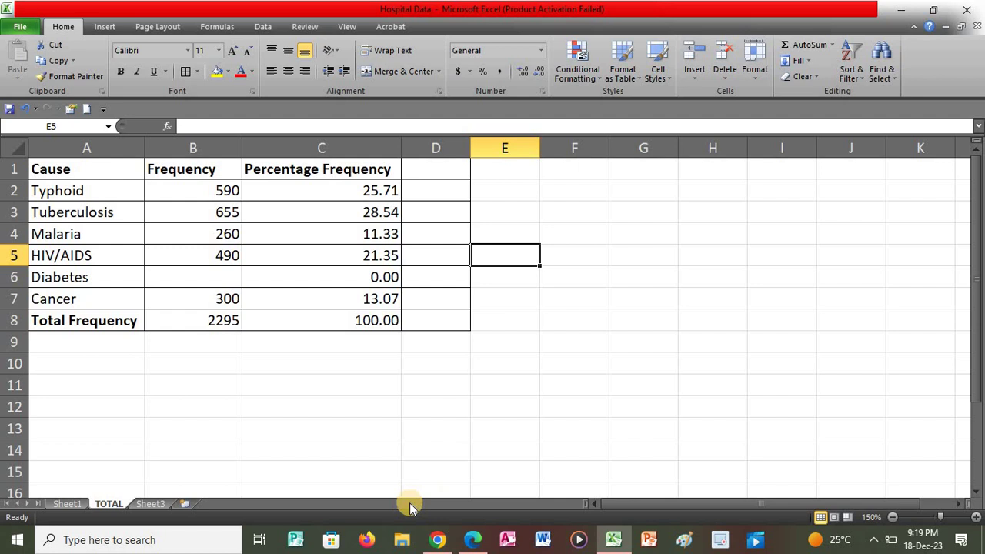
# Step: Check the next task in the exercise PDF and insert two blank rows above row 1 in the TOTAL sheet
pyautogui.click(472, 539)
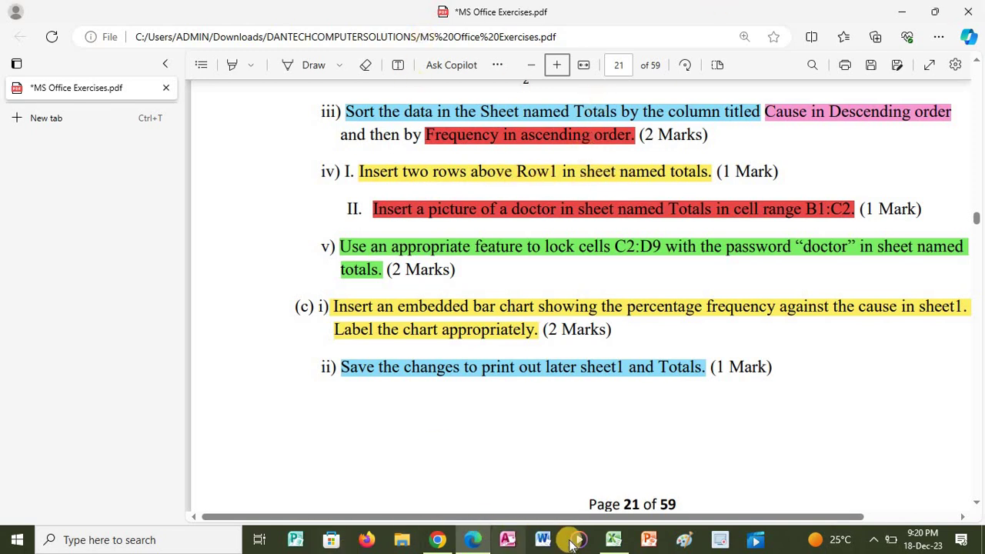
pyautogui.click(613, 540)
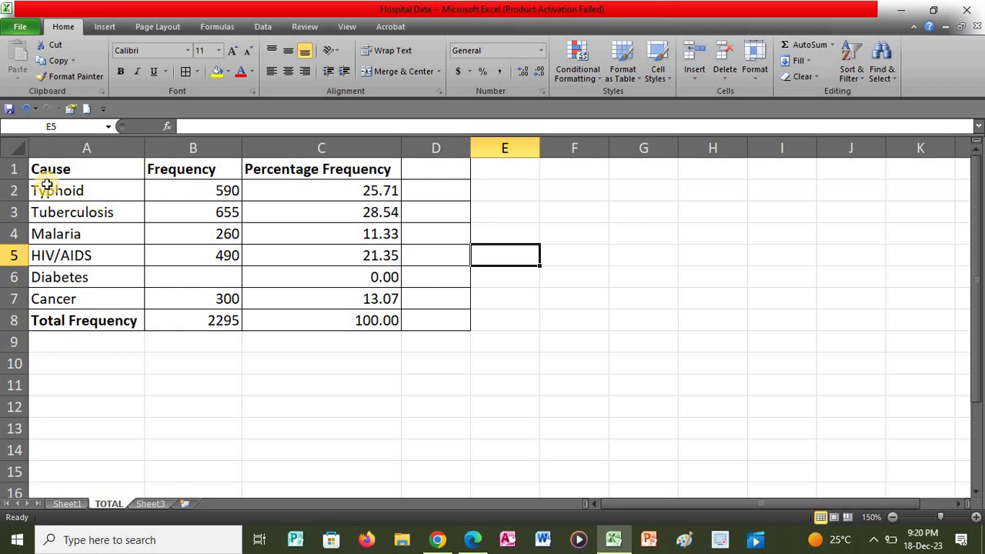
pyautogui.click(10, 169)
pyautogui.rightClick(10, 168)
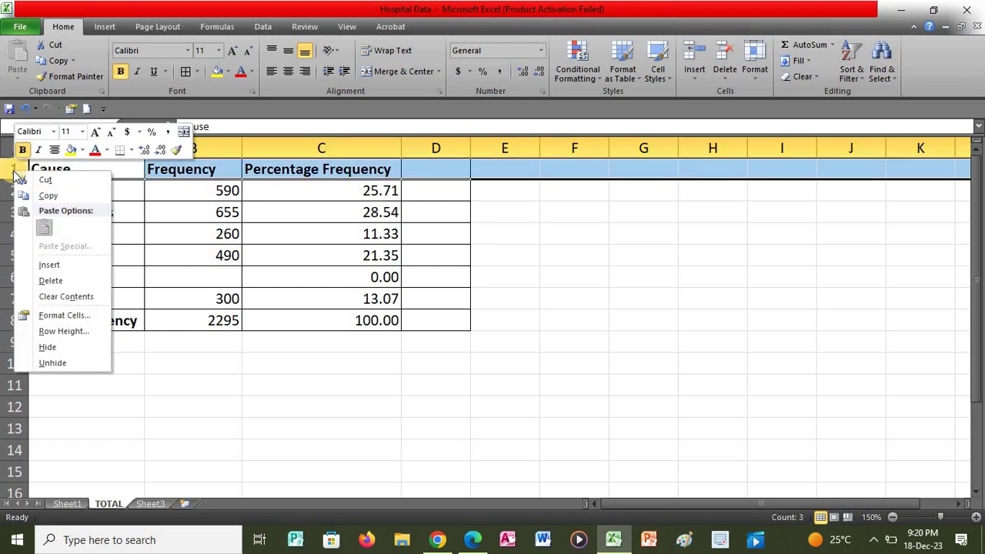
pyautogui.click(49, 265)
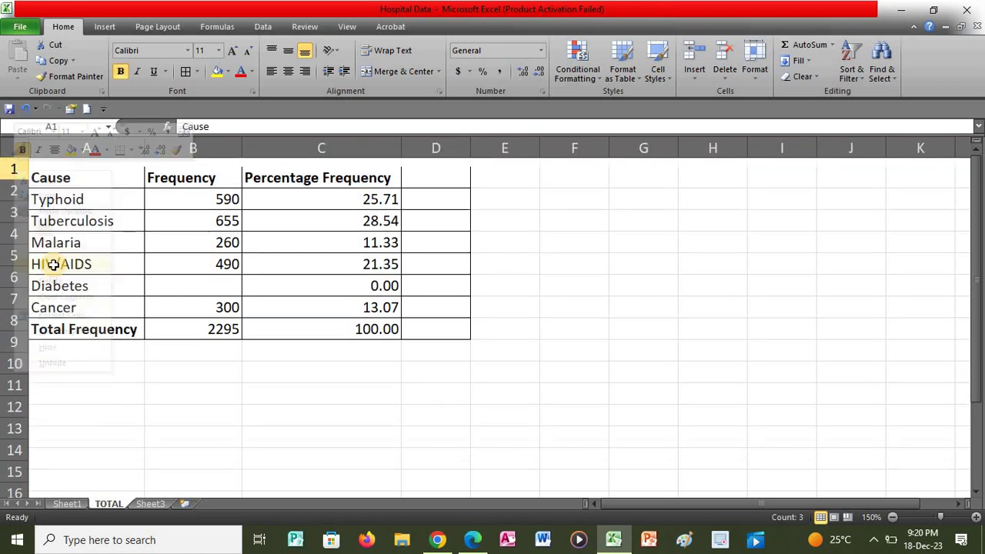
pyautogui.rightClick(19, 169)
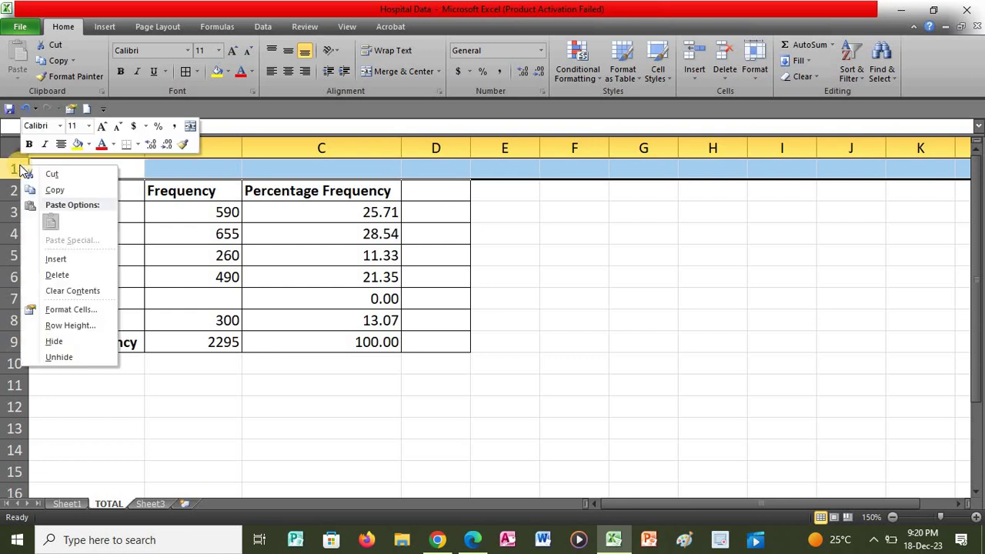
pyautogui.click(54, 259)
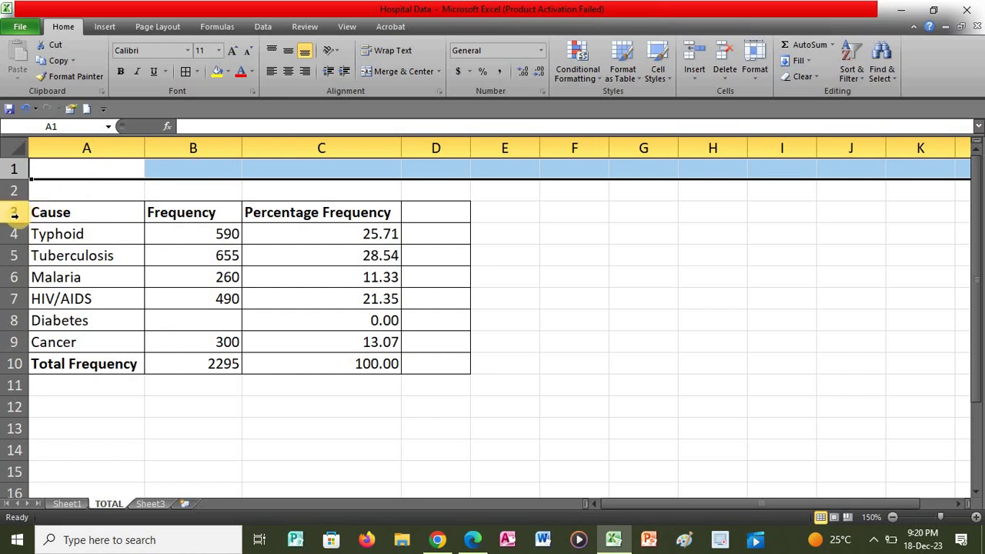
# Step: Apply All Borders to the blank cells A1:D2 above the table
pyautogui.moveTo(77, 168); pyautogui.dragTo(462, 194)
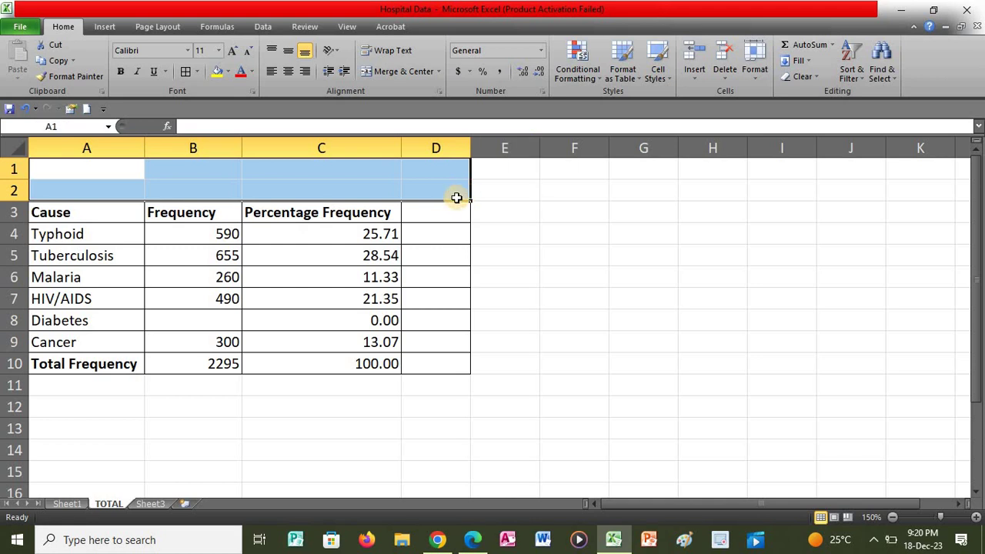
pyautogui.click(198, 73)
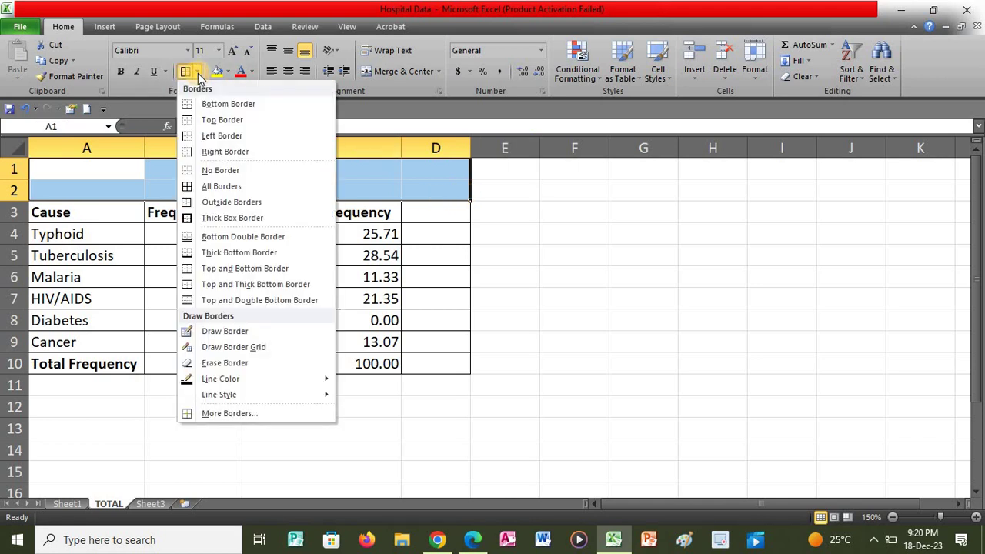
pyautogui.click(216, 188)
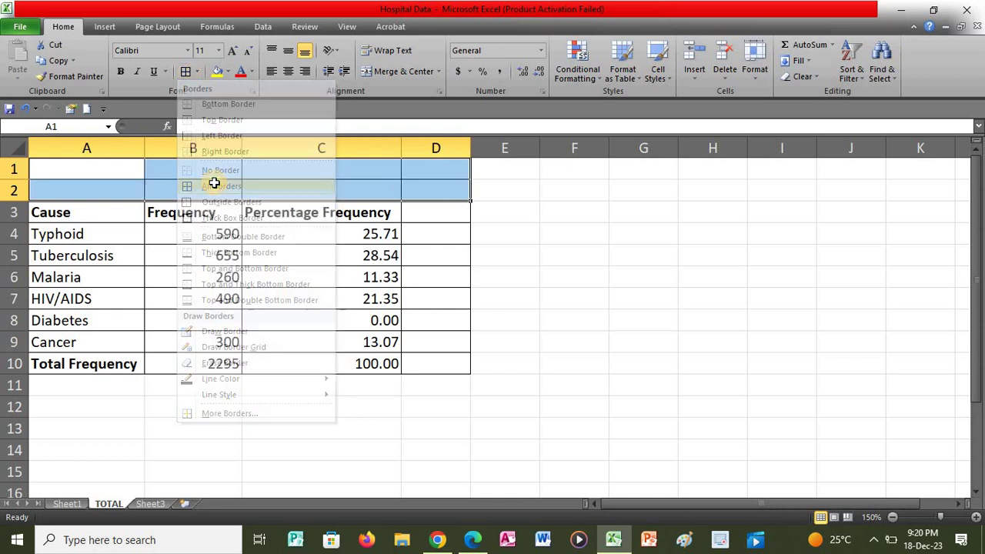
# Step: Check the picture task in the exercise PDF and search the clip art for DOCTOR with cell B1 of the TOTAL sheet selected
pyautogui.click(517, 197)
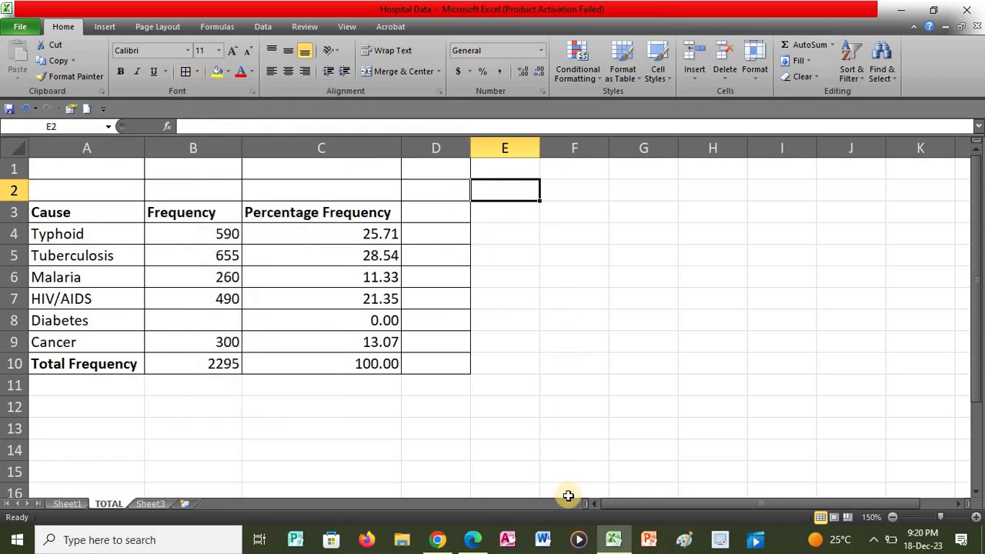
pyautogui.click(477, 539)
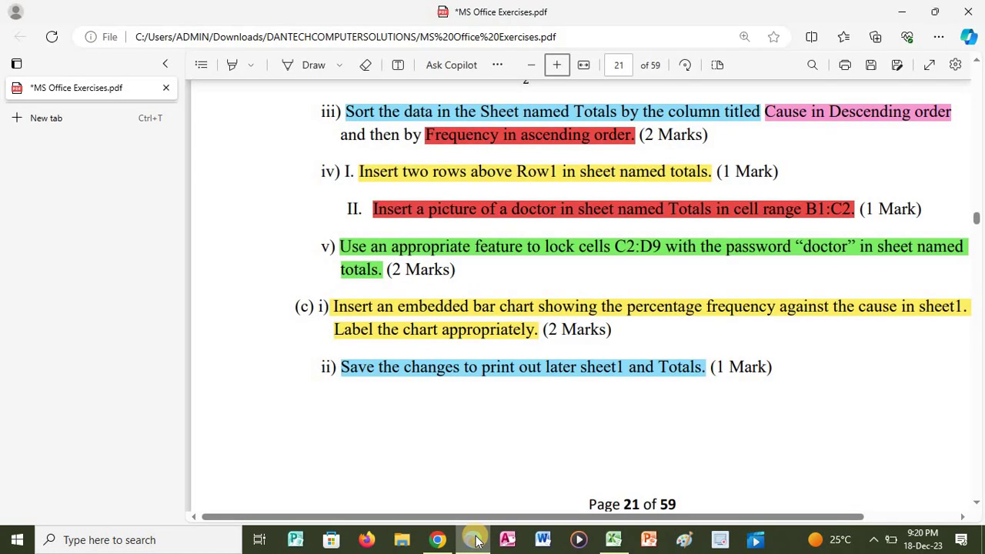
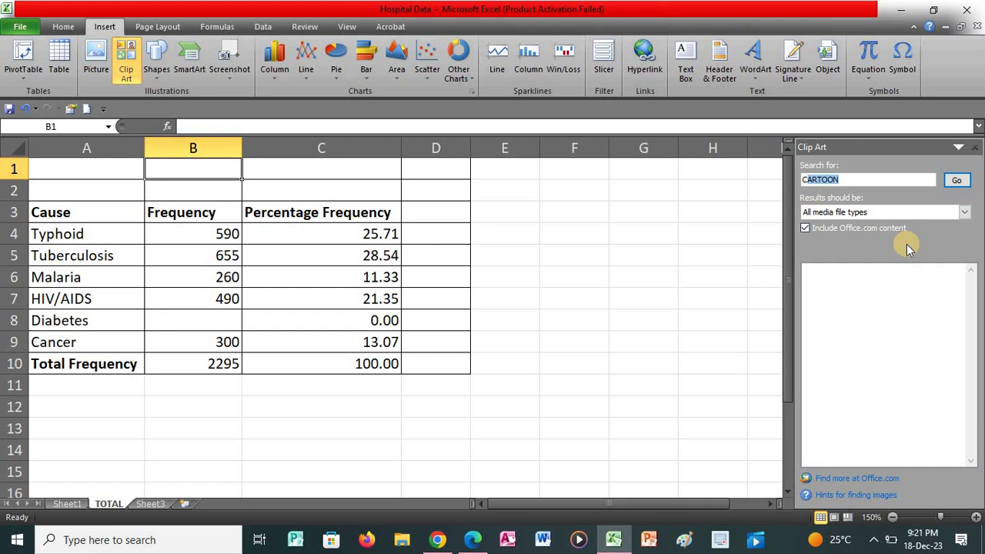
pyautogui.press('BackSpace')
pyautogui.press('BackSpace')
pyautogui.press('Return')
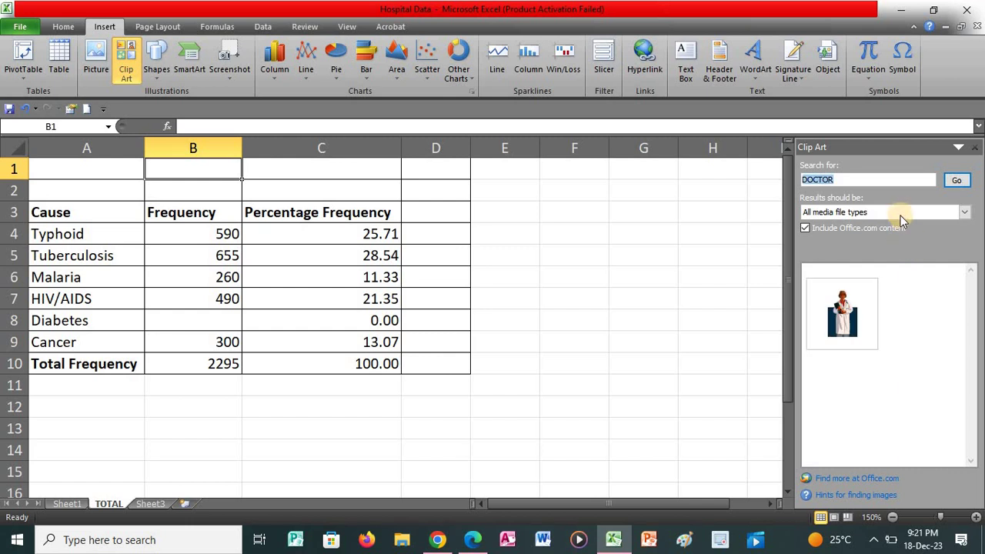
# Step: Search the clip art for DOCTORS and insert the doctor picture at B1 of the TOTAL sheet
pyautogui.click(856, 183)
pyautogui.write('S')
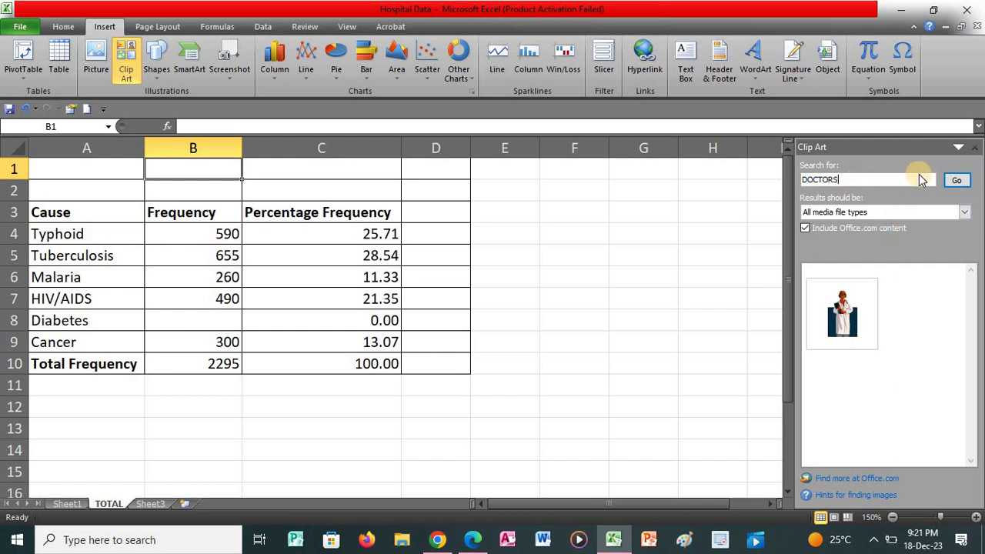
pyautogui.click(955, 179)
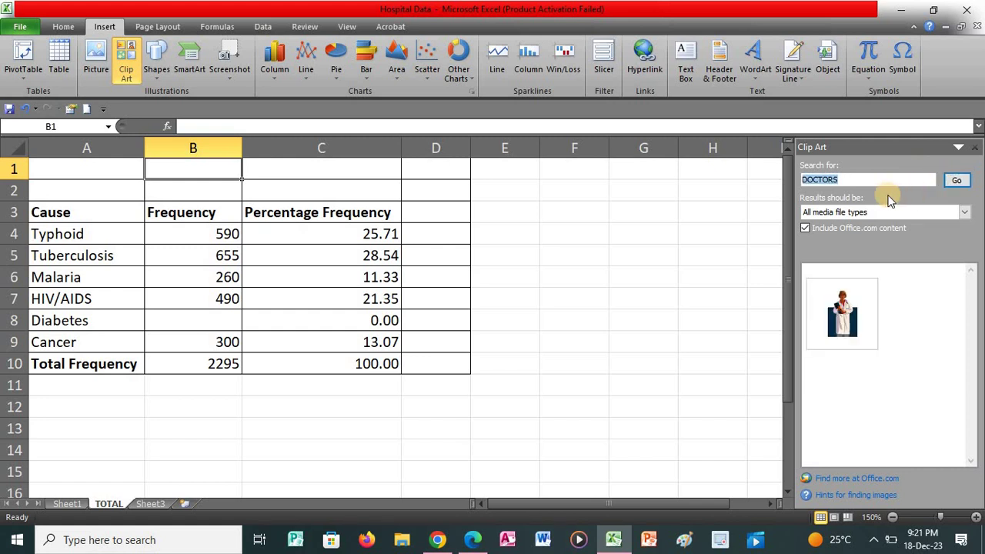
pyautogui.moveTo(886, 329)
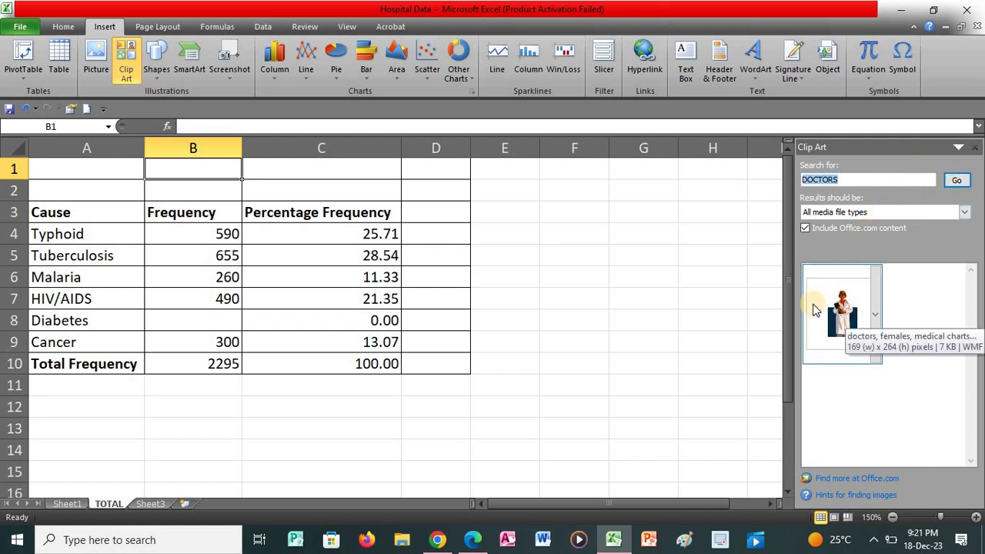
pyautogui.click(873, 318)
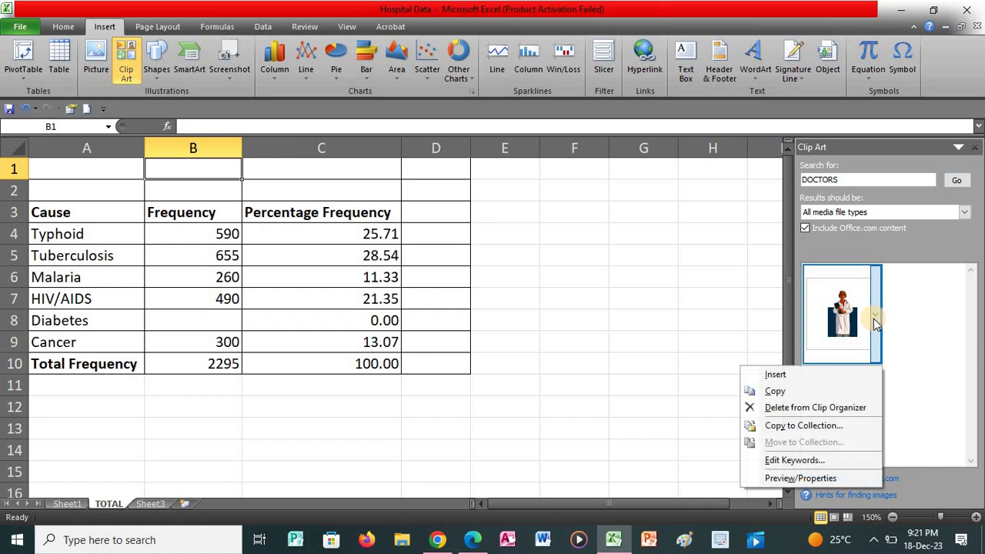
pyautogui.click(835, 319)
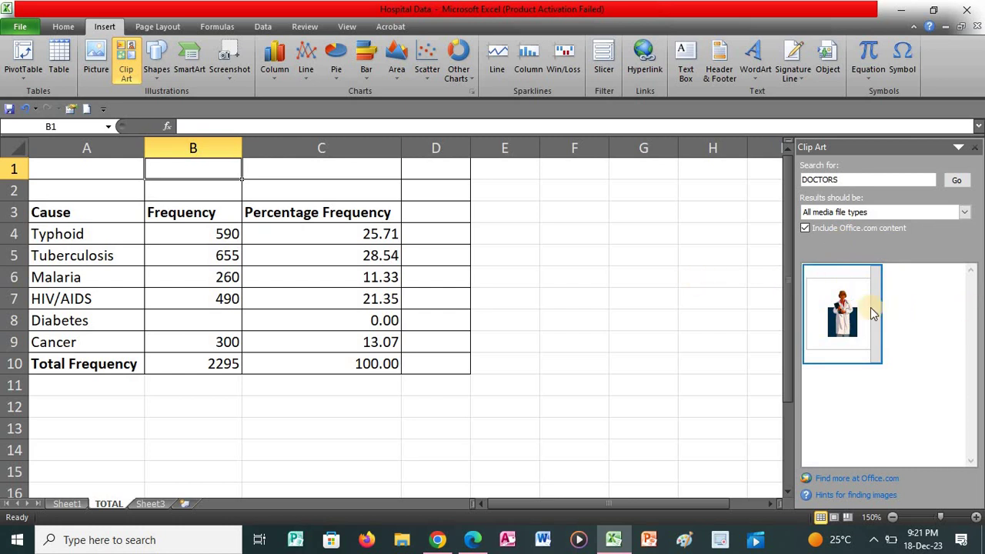
pyautogui.click(850, 316)
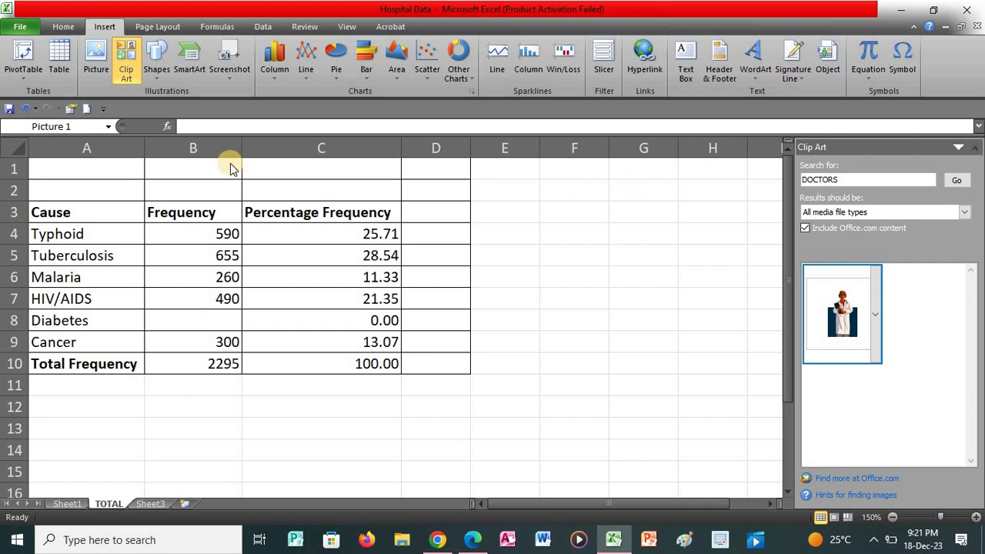
pyautogui.click(204, 169)
pyautogui.click(974, 149)
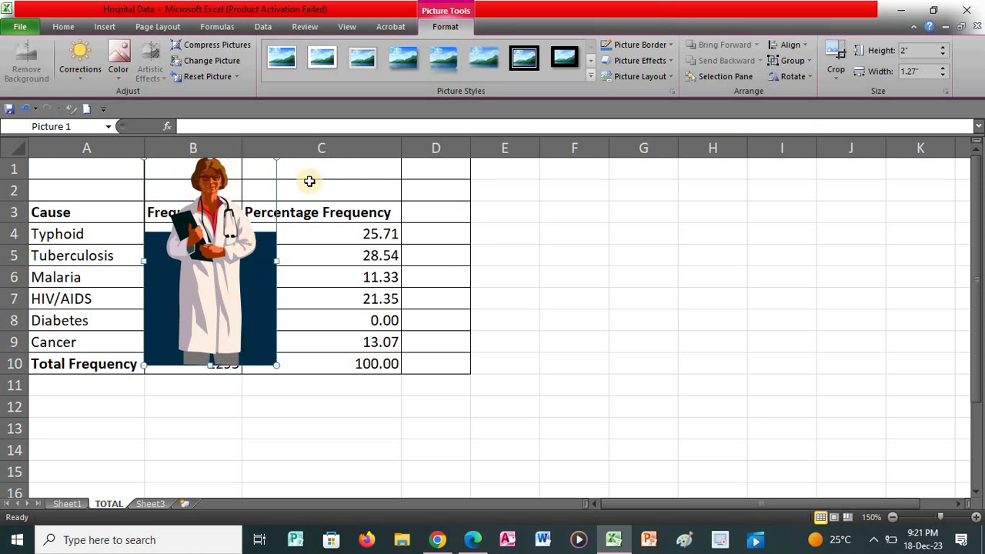
# Step: Resize the doctor picture to fit the range B1:C2, about 0.44" high and 2.48" wide
pyautogui.click(381, 188)
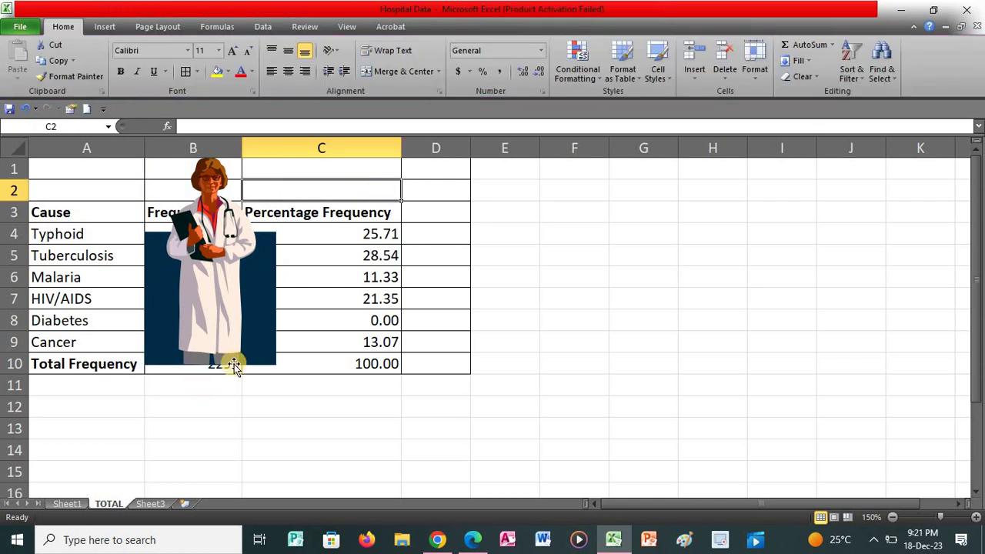
pyautogui.click(227, 341)
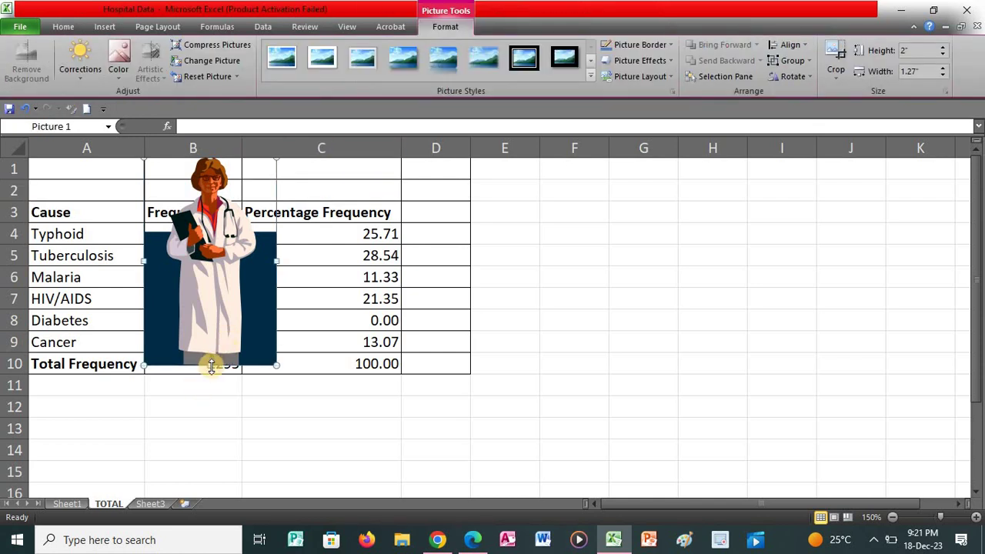
pyautogui.moveTo(211, 363); pyautogui.dragTo(212, 203)
pyautogui.moveTo(276, 179); pyautogui.dragTo(401, 184)
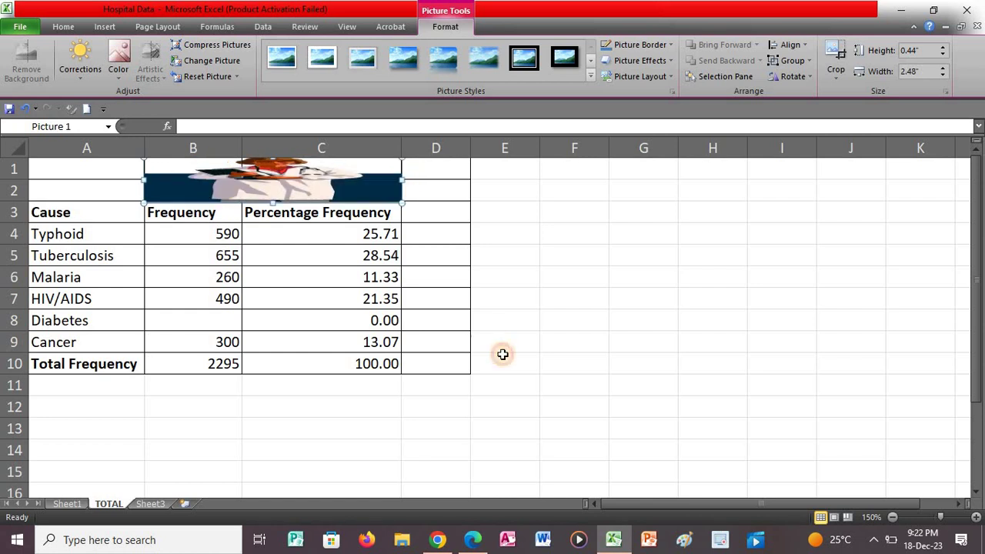
pyautogui.click(533, 413)
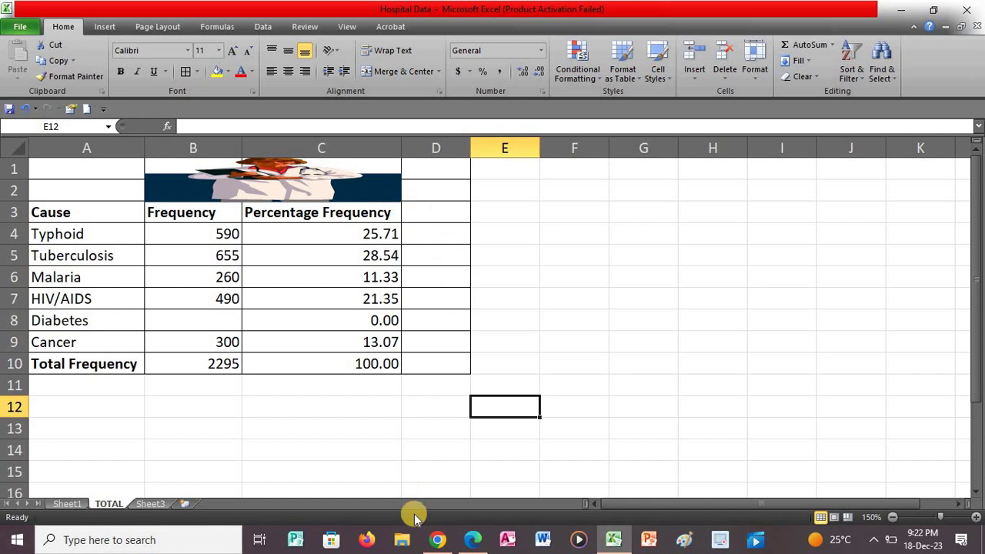
# Step: Check the cell-locking task in the exercise PDF, select C2:D9 in TOTAL and protect the sheet, entering and confirming the required password
pyautogui.click(472, 539)
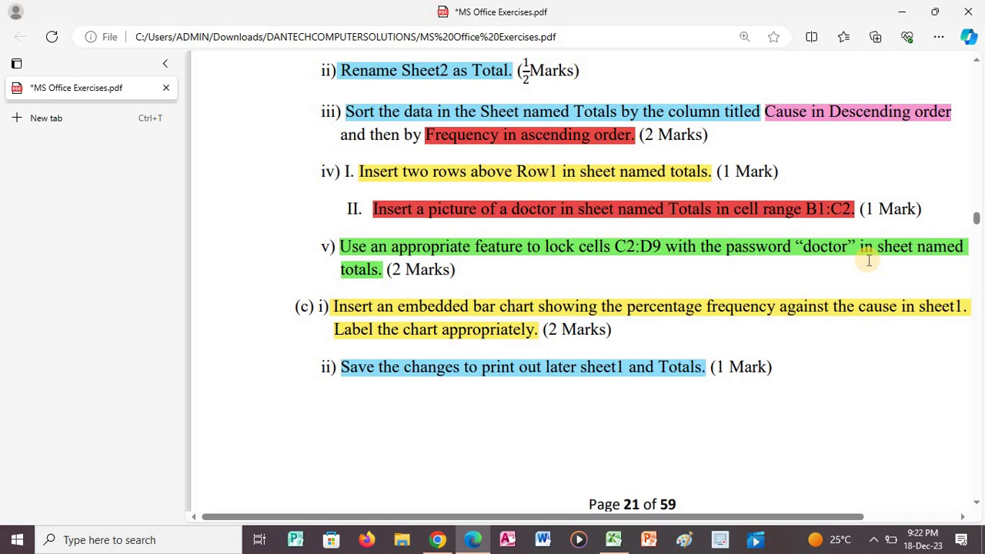
pyautogui.click(614, 542)
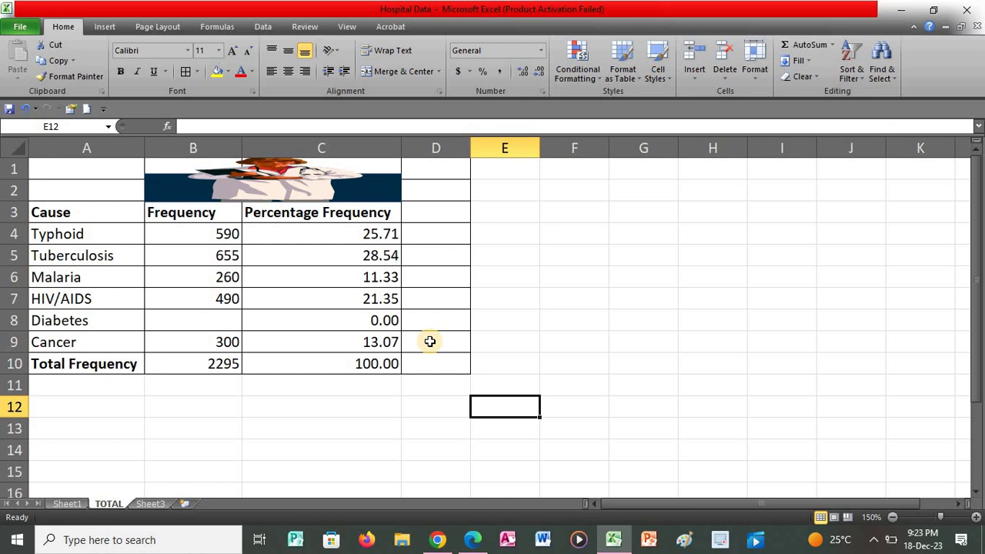
pyautogui.moveTo(429, 342); pyautogui.dragTo(381, 198)
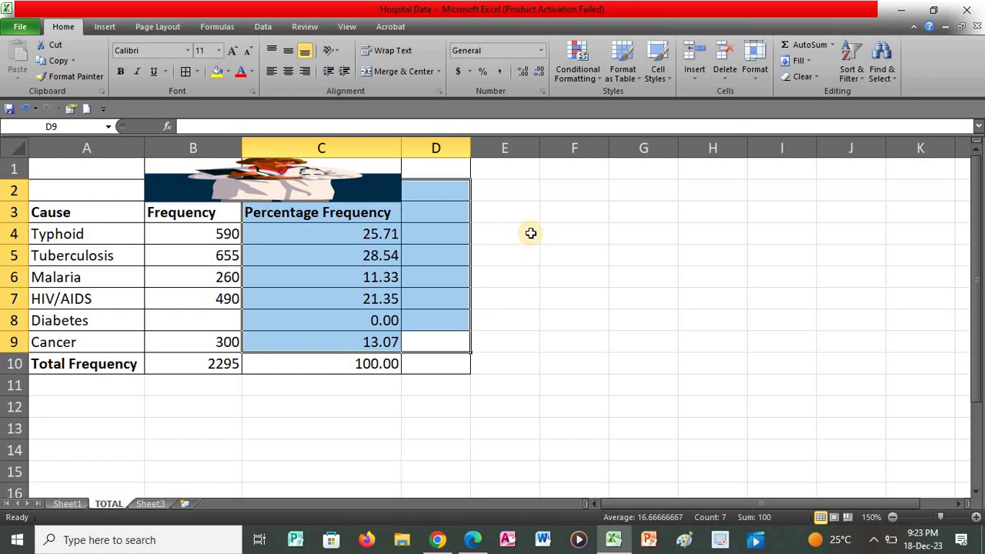
pyautogui.click(754, 77)
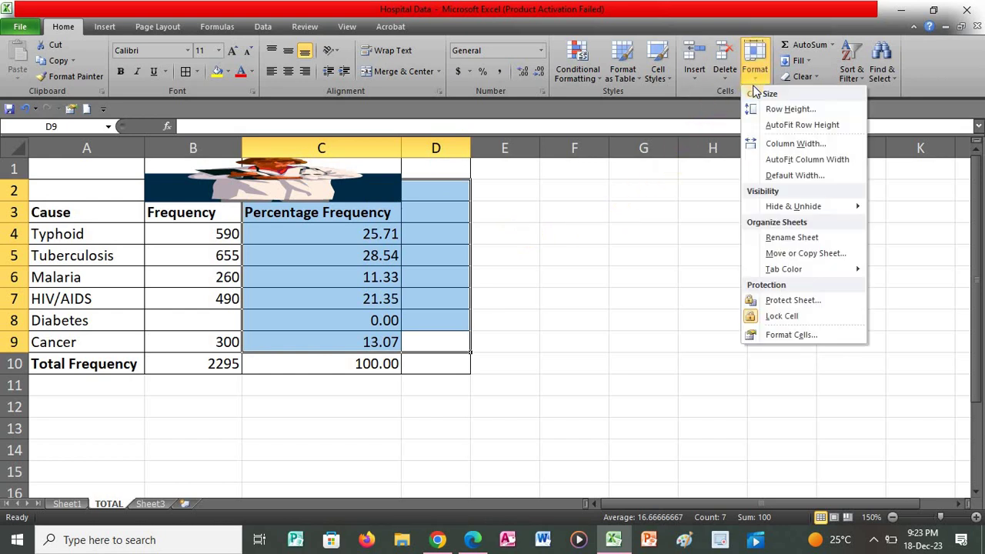
pyautogui.click(779, 302)
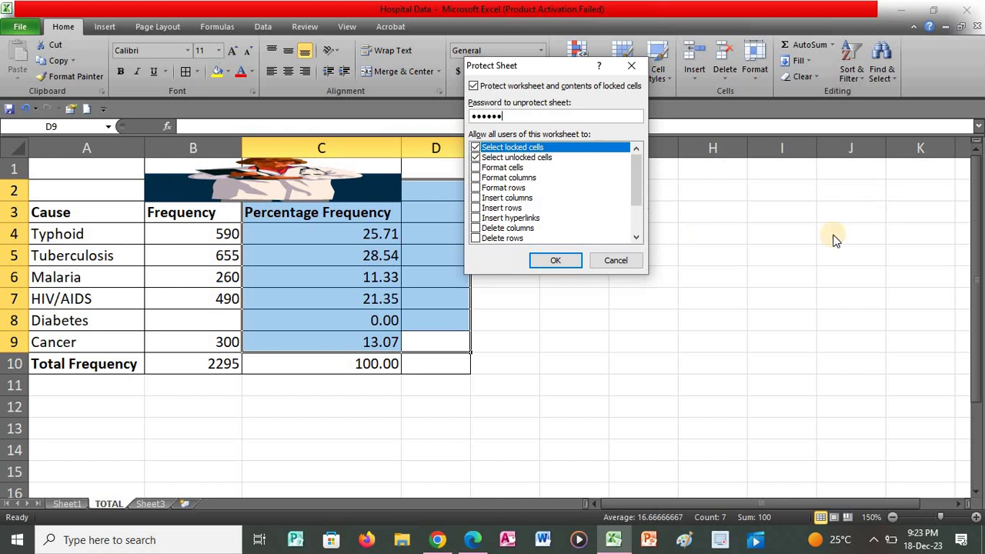
pyautogui.click(571, 260)
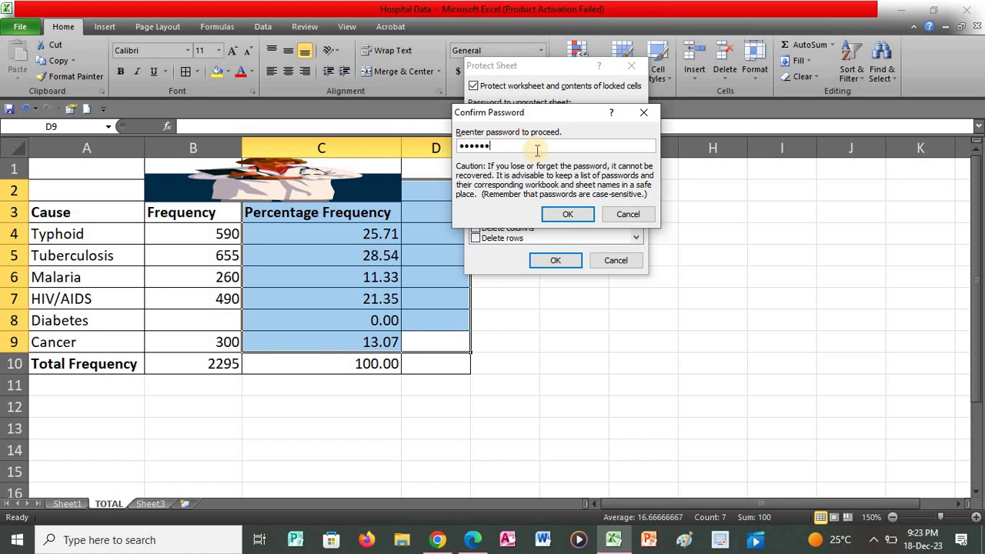
pyautogui.click(567, 214)
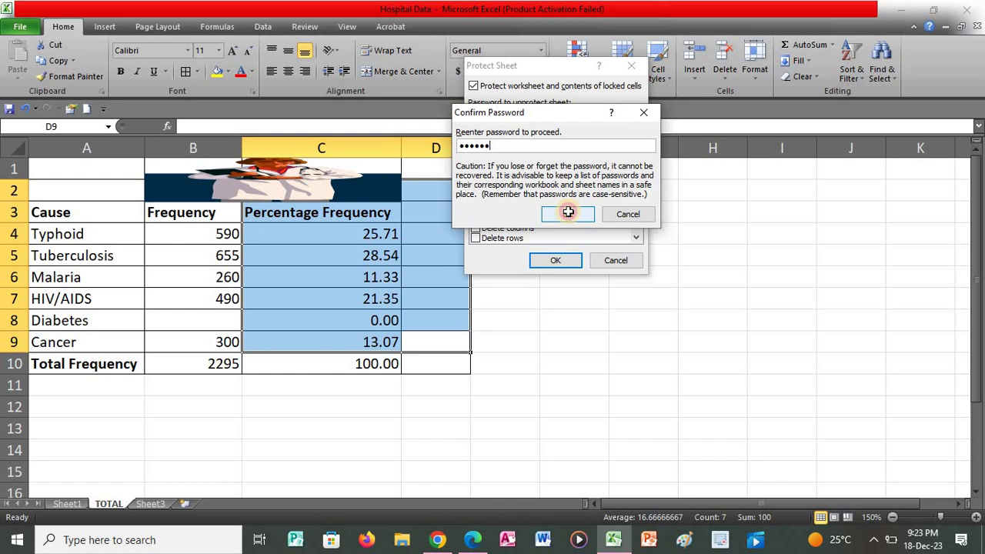
pyautogui.click(579, 293)
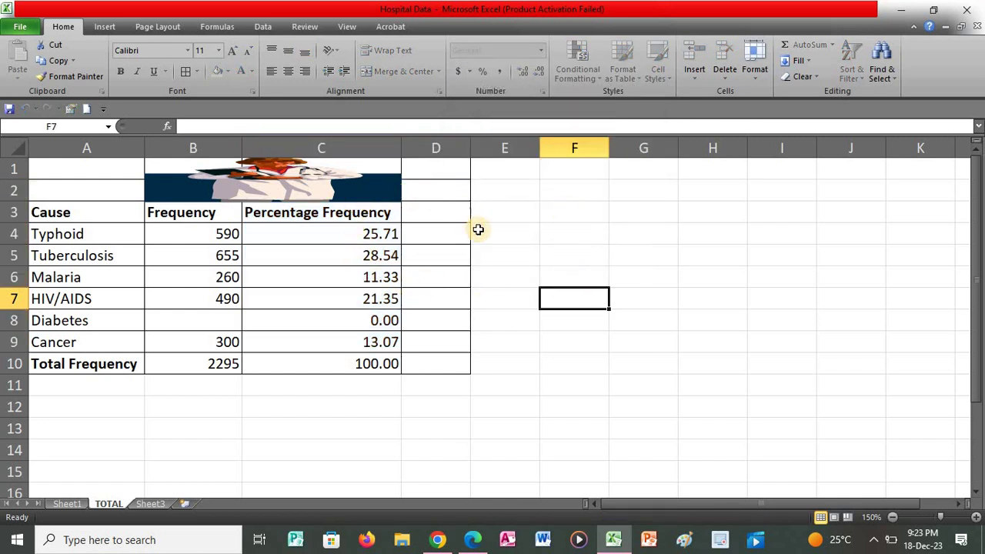
# Step: Test the TOTAL sheet's protection by trying to edit the Percentage Frequency value in C4 and checking the cells in column D
pyautogui.click(331, 237)
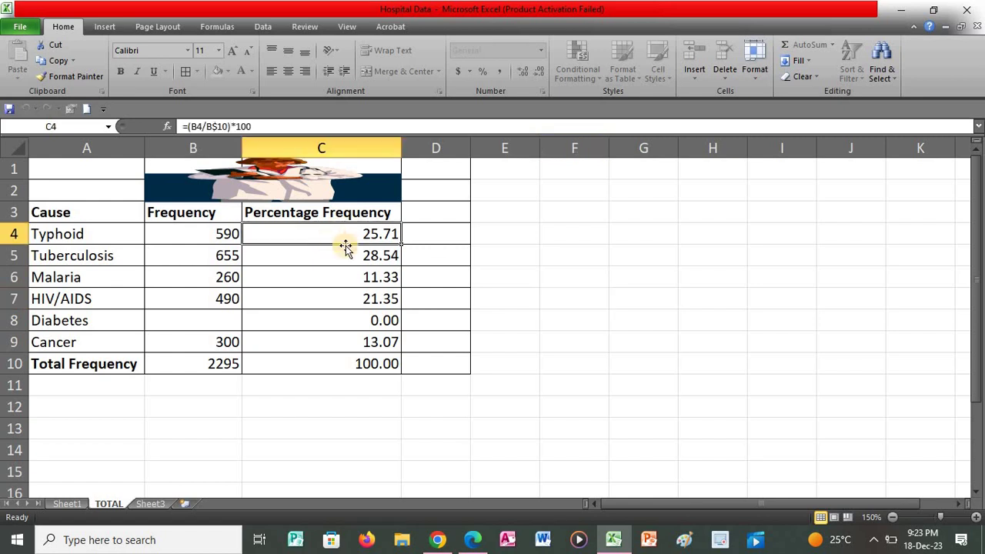
pyautogui.doubleClick(401, 260)
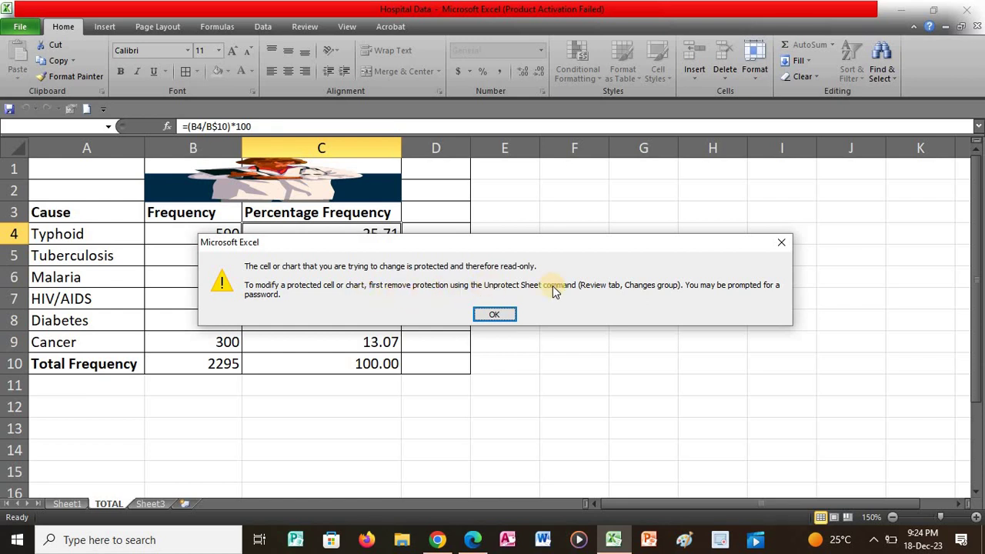
pyautogui.click(497, 314)
pyautogui.click(454, 271)
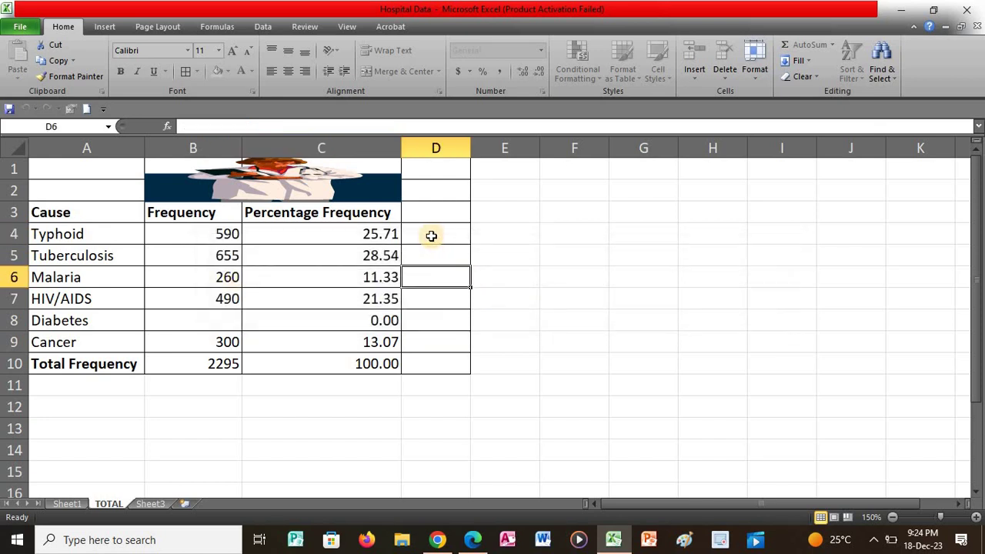
pyautogui.click(435, 237)
pyautogui.click(437, 259)
pyautogui.click(438, 274)
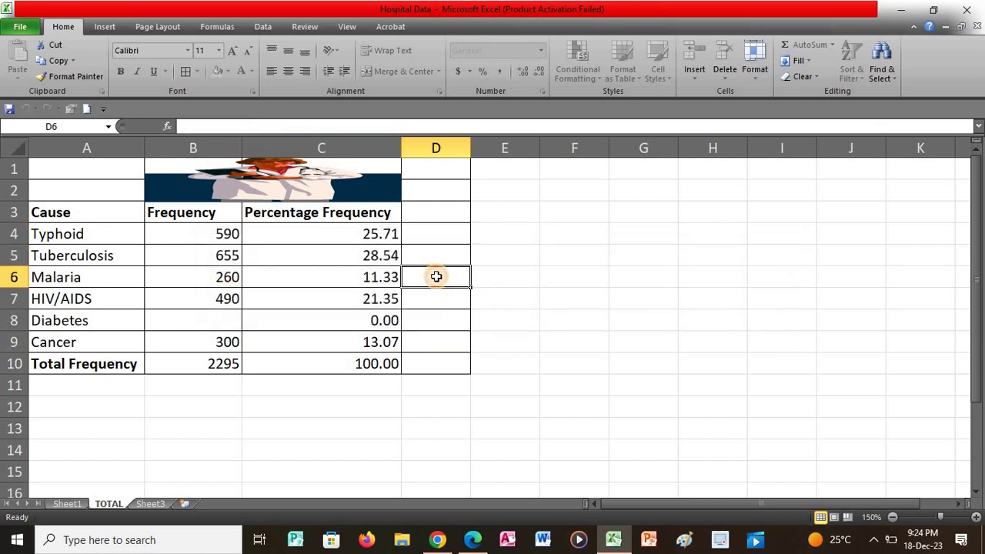
pyautogui.click(497, 266)
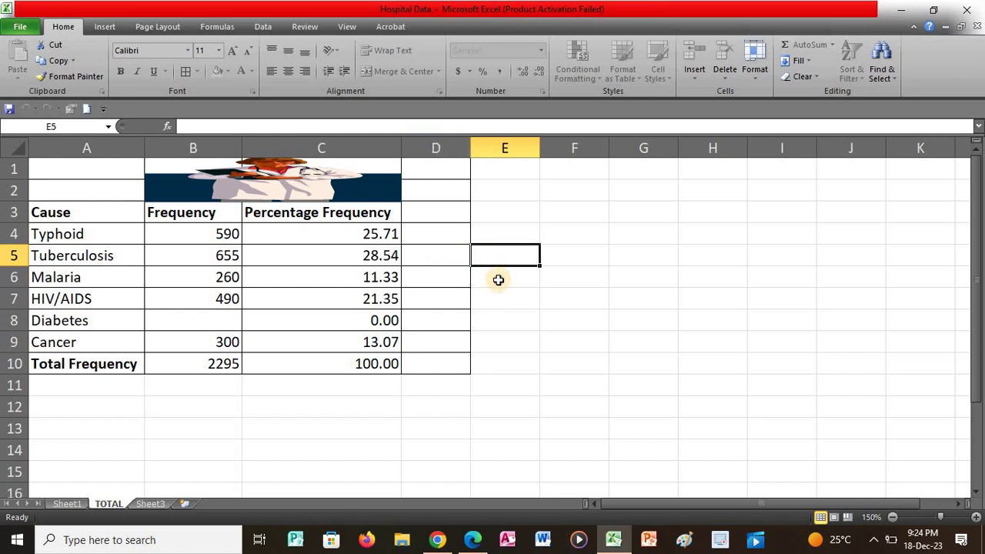
pyautogui.click(500, 279)
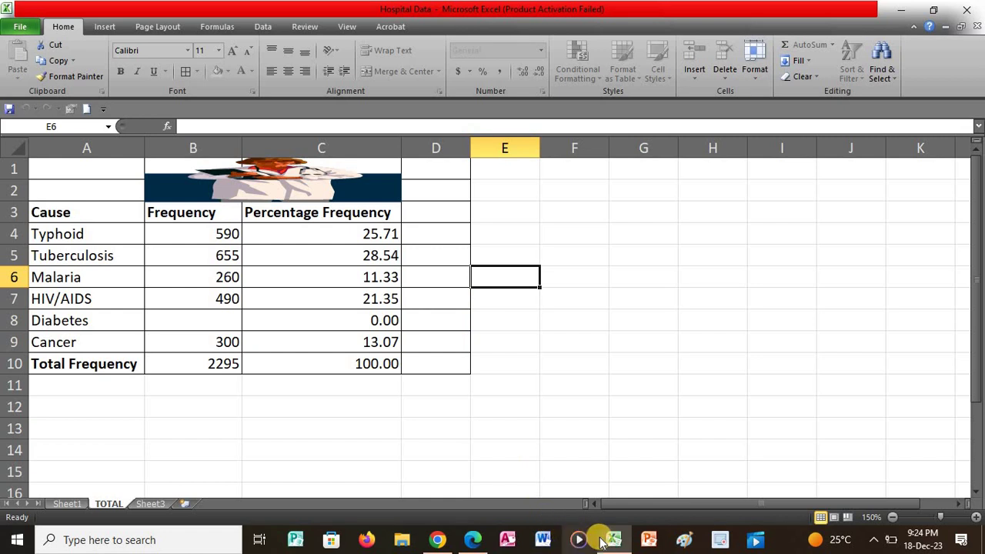
# Step: Check the embedded bar chart task in the exercise PDF and open Sheet1 of the Hospital Data workbook
pyautogui.click(473, 539)
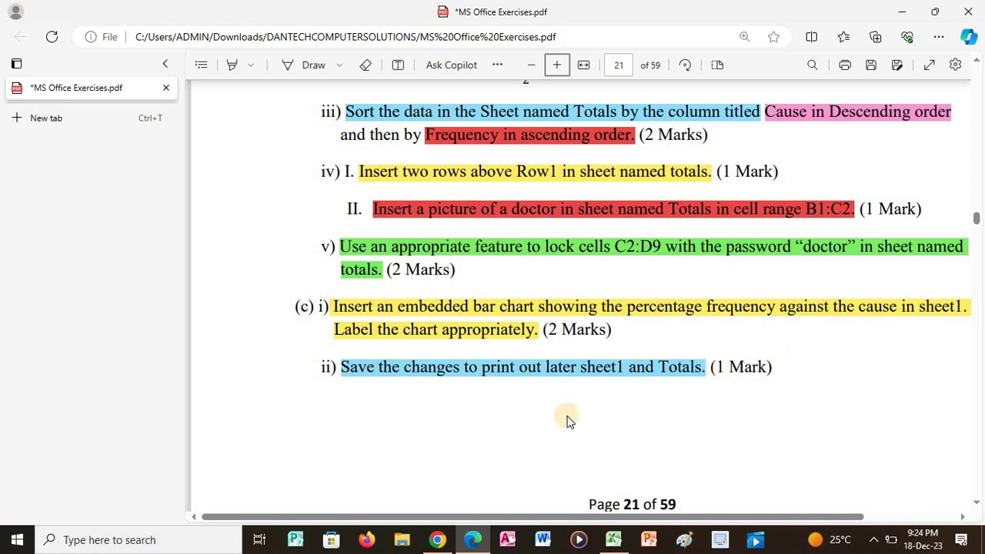
pyautogui.click(614, 540)
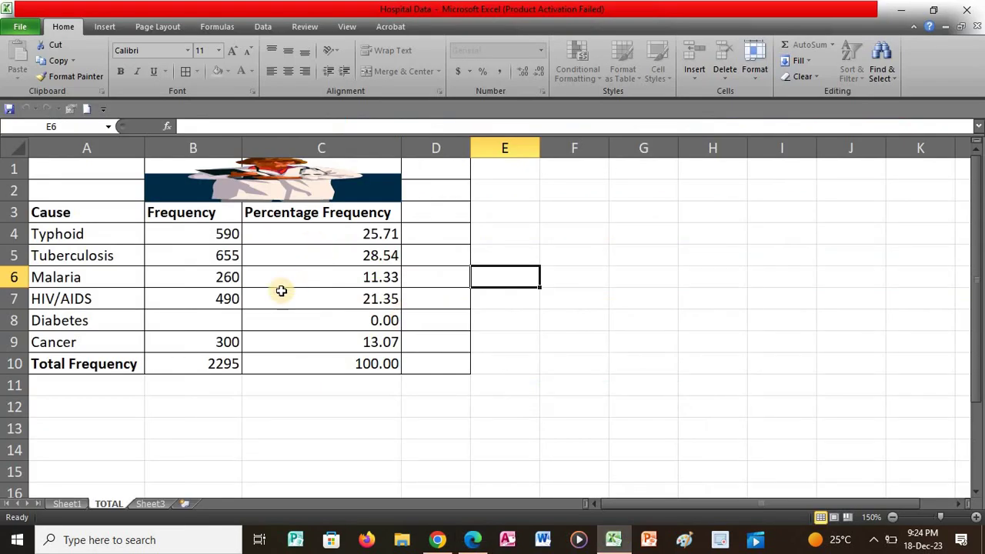
pyautogui.click(77, 502)
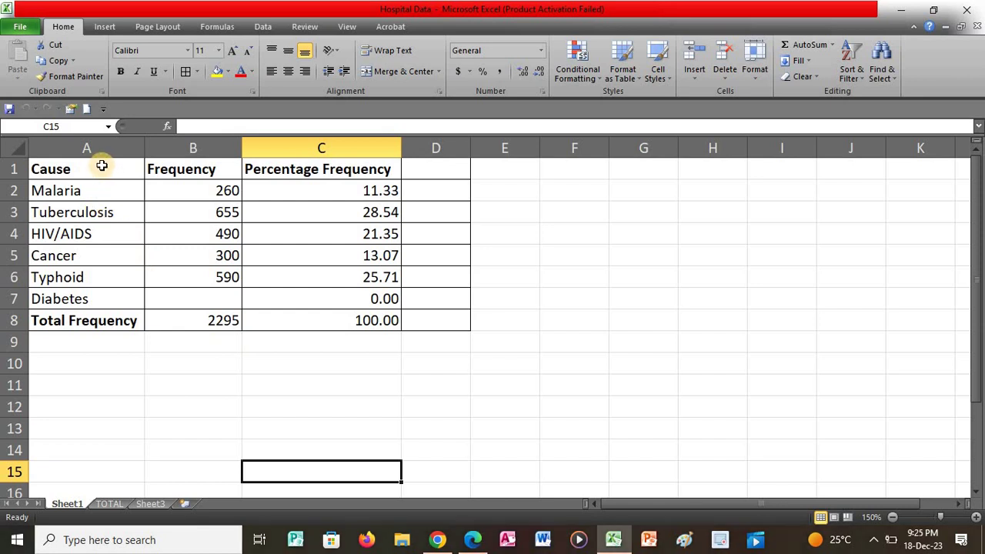
# Step: Insert a 2-D clustered bar chart from A1:A7 and C1:C7 and place it beside the table, starting at column D
pyautogui.moveTo(102, 168); pyautogui.dragTo(106, 305)
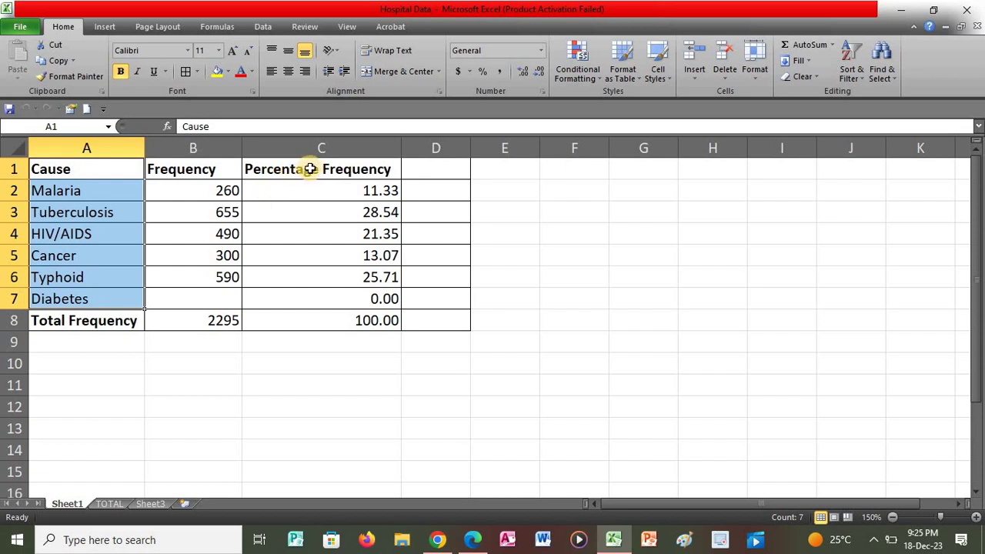
pyautogui.moveTo(310, 168); pyautogui.dragTo(312, 299)
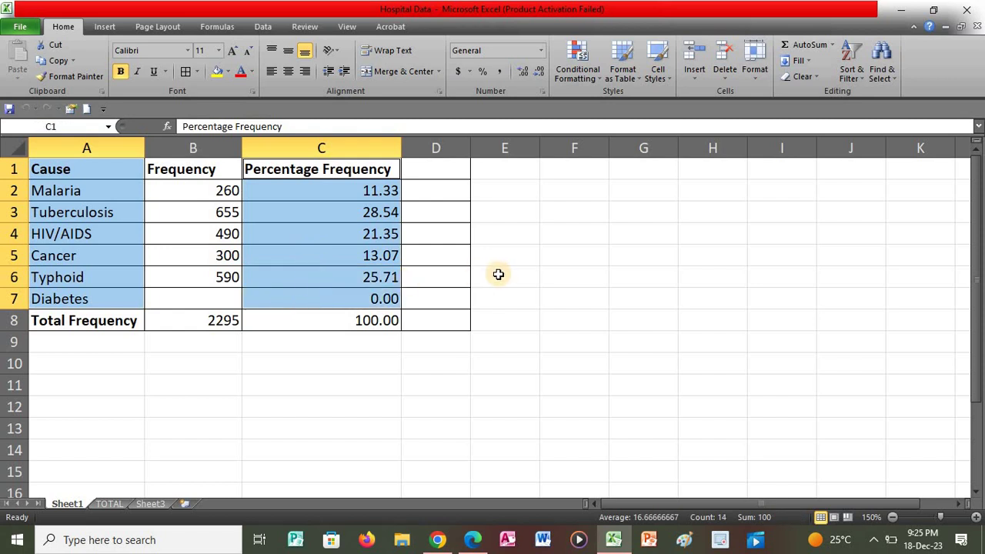
pyautogui.click(113, 28)
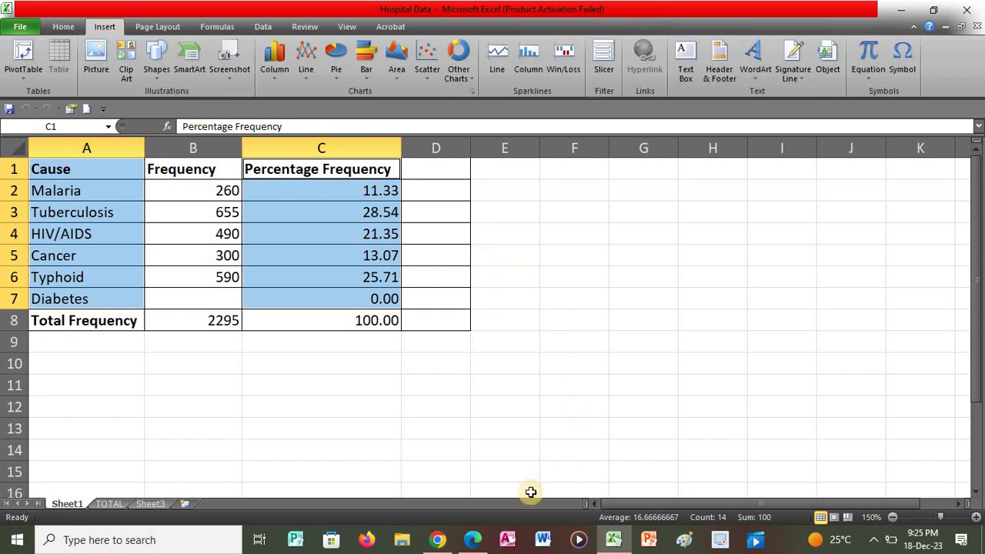
pyautogui.click(487, 543)
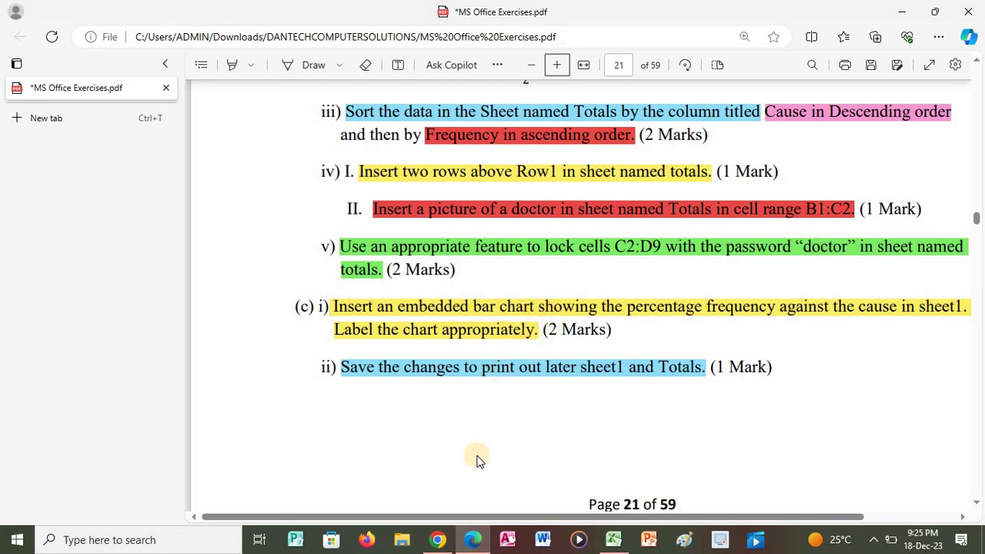
pyautogui.click(614, 539)
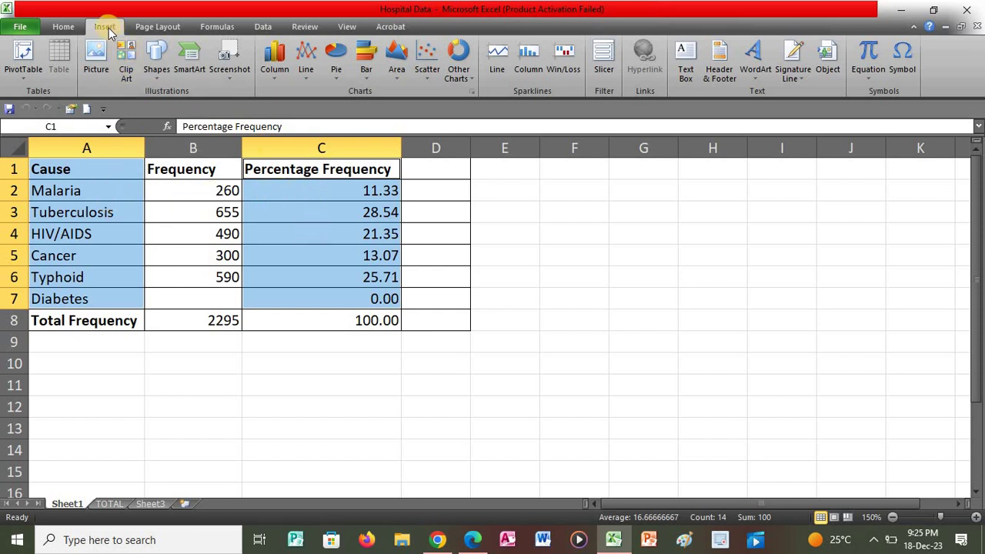
pyautogui.click(366, 74)
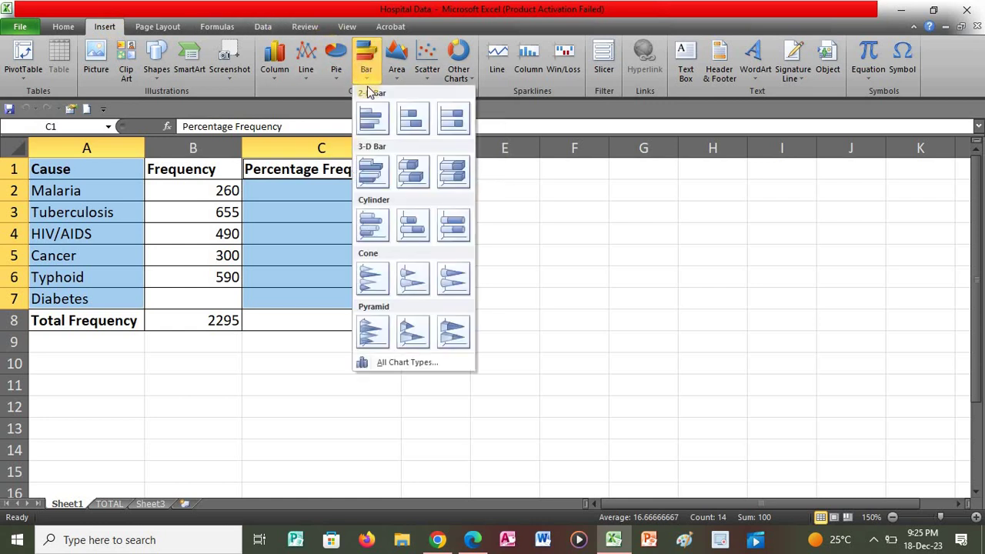
pyautogui.click(366, 127)
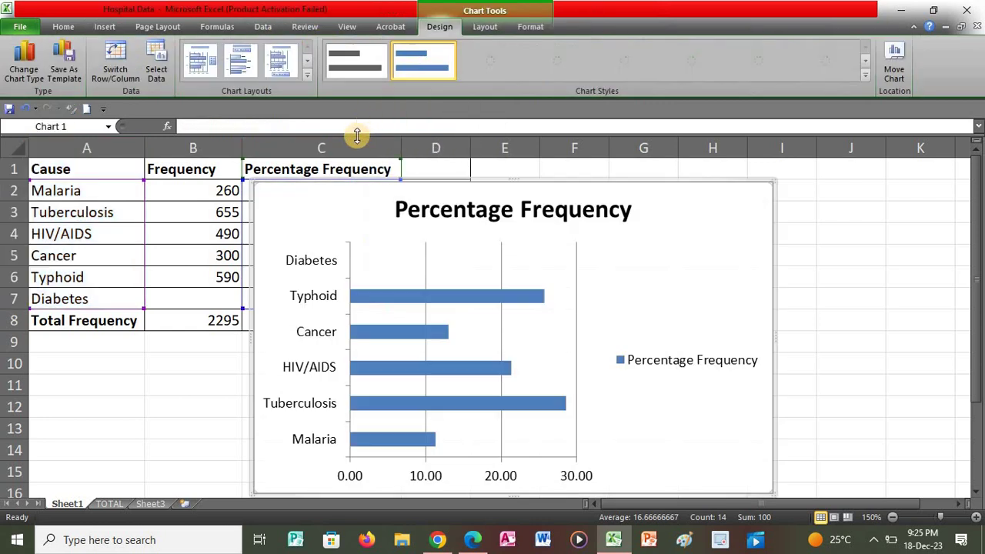
pyautogui.moveTo(300, 193); pyautogui.dragTo(438, 177)
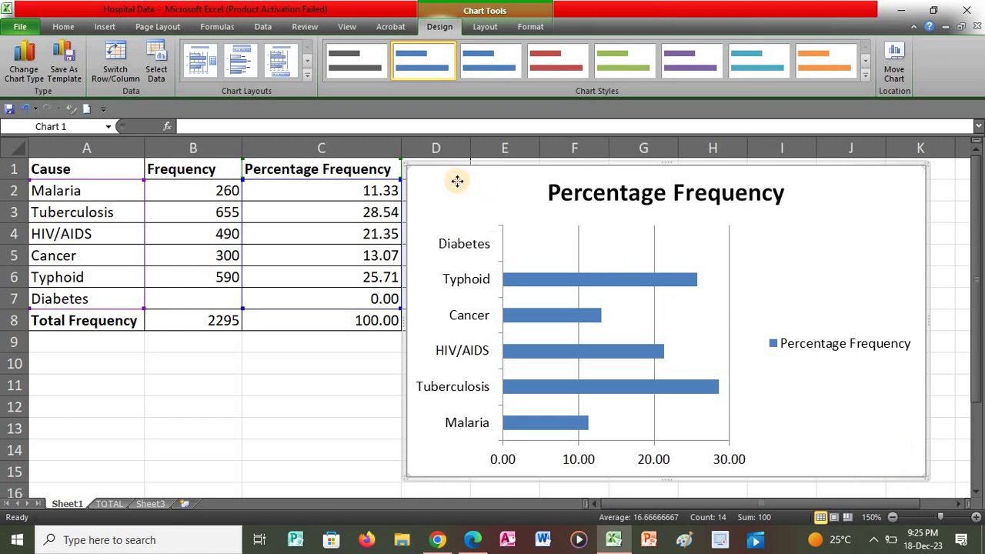
pyautogui.moveTo(454, 181); pyautogui.dragTo(451, 179)
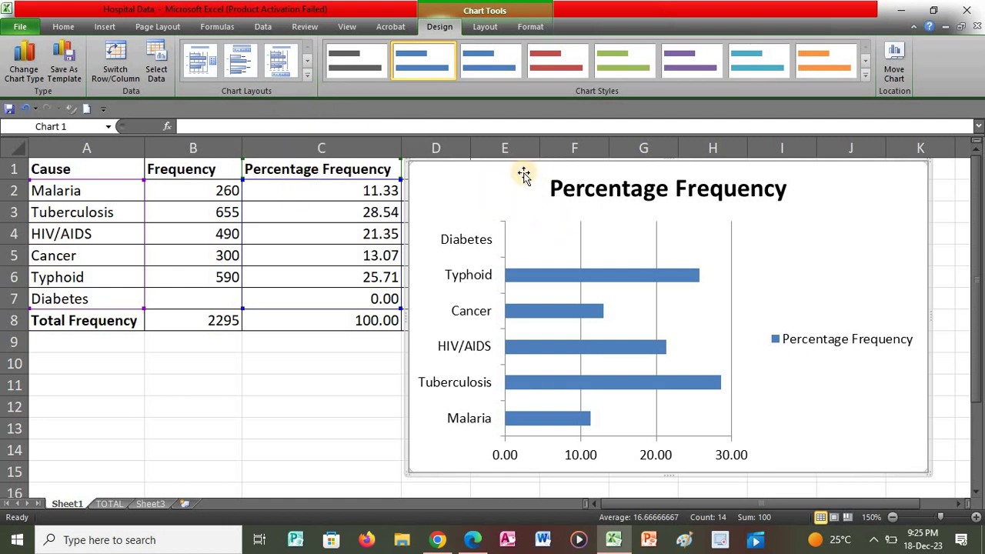
# Step: Apply the chart layout with a data table below the bars and the black chart style with orange bars
pyautogui.click(307, 77)
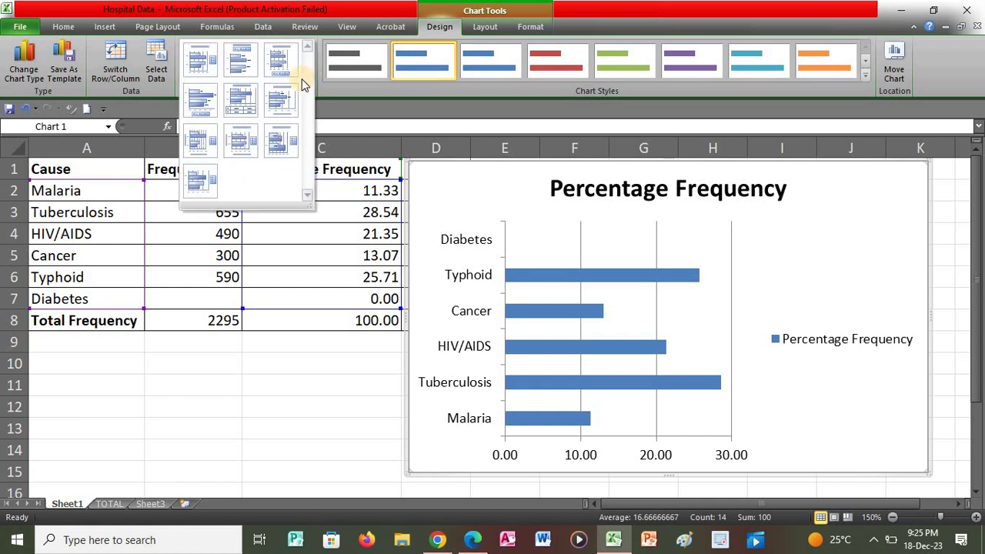
pyautogui.click(239, 100)
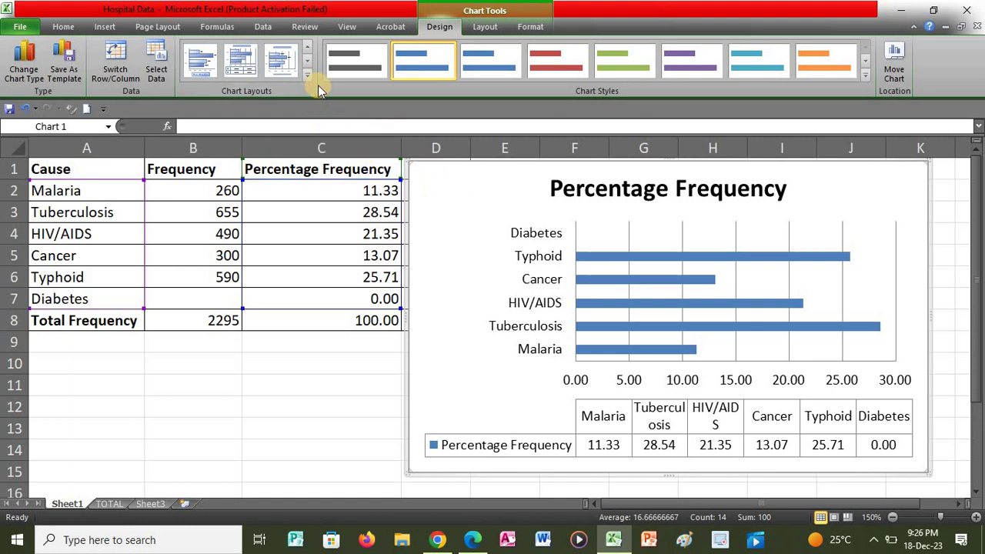
pyautogui.click(866, 77)
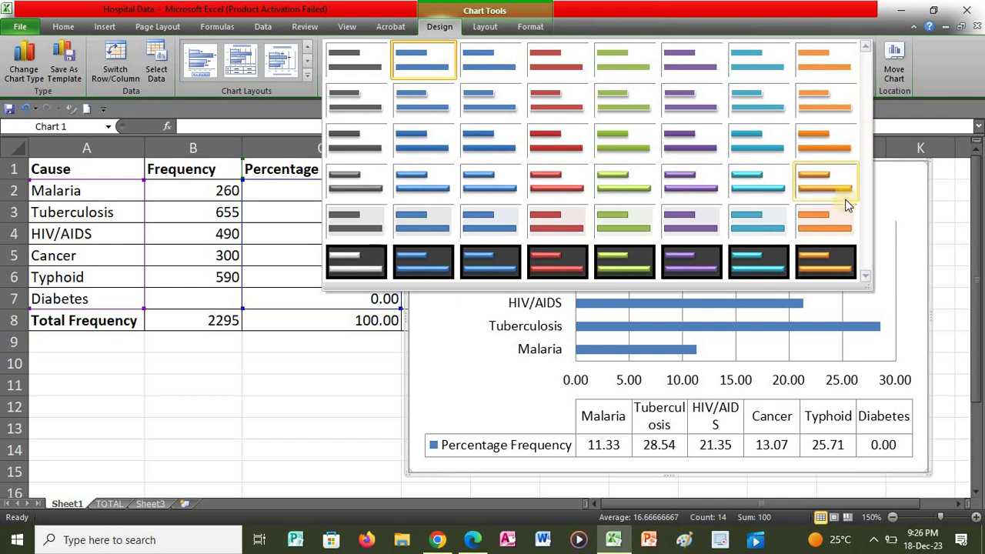
pyautogui.click(821, 265)
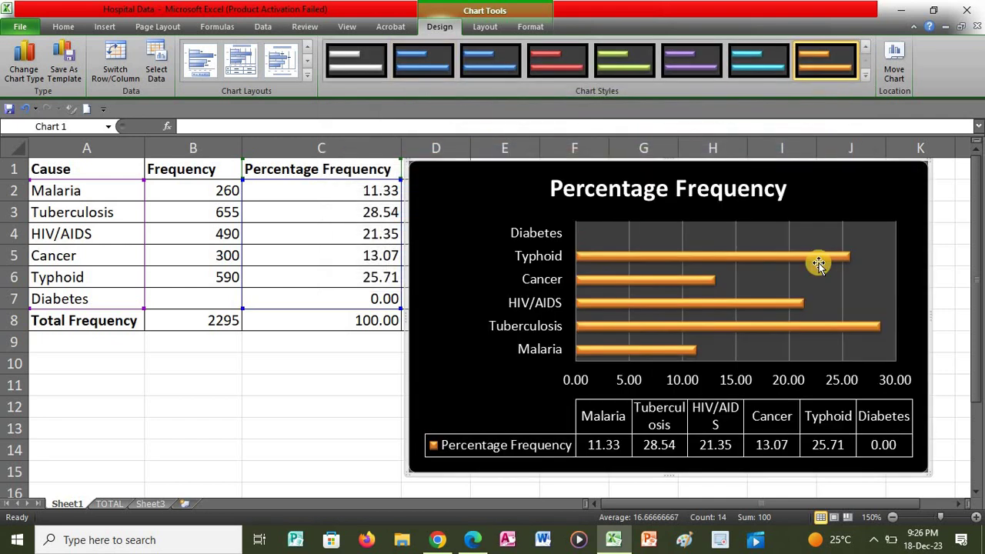
pyautogui.click(350, 369)
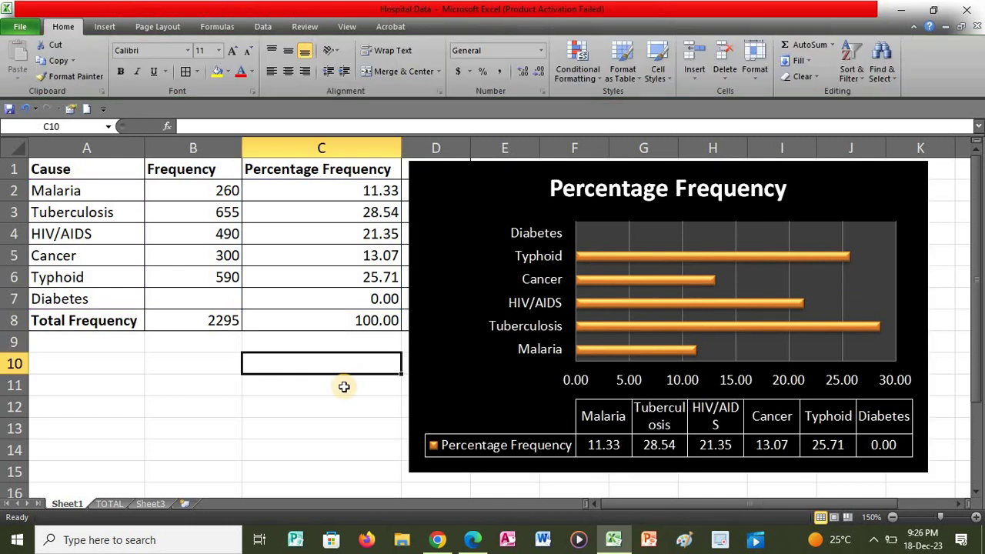
# Step: Check the save task in the exercise PDF and save the Hospital Data workbook
pyautogui.click(477, 541)
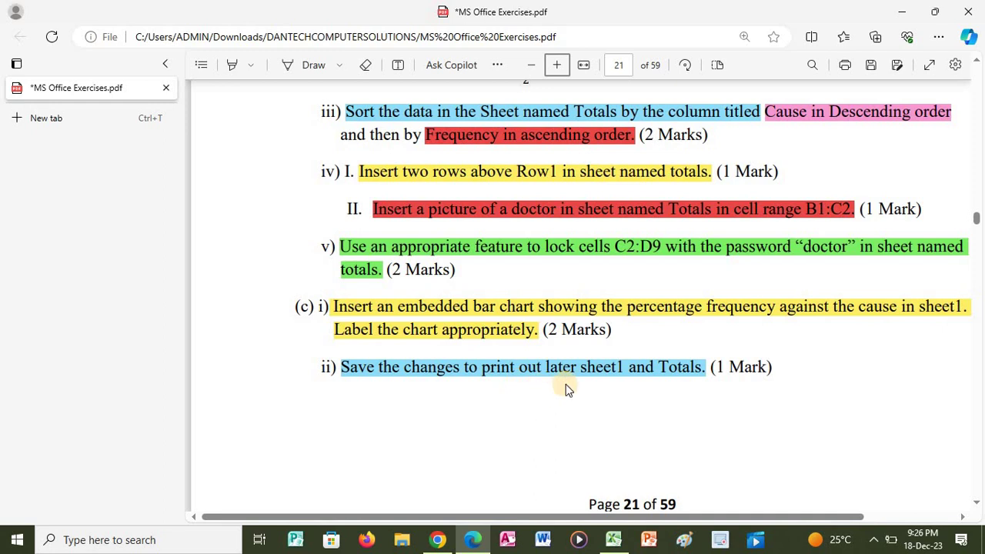
pyautogui.click(613, 540)
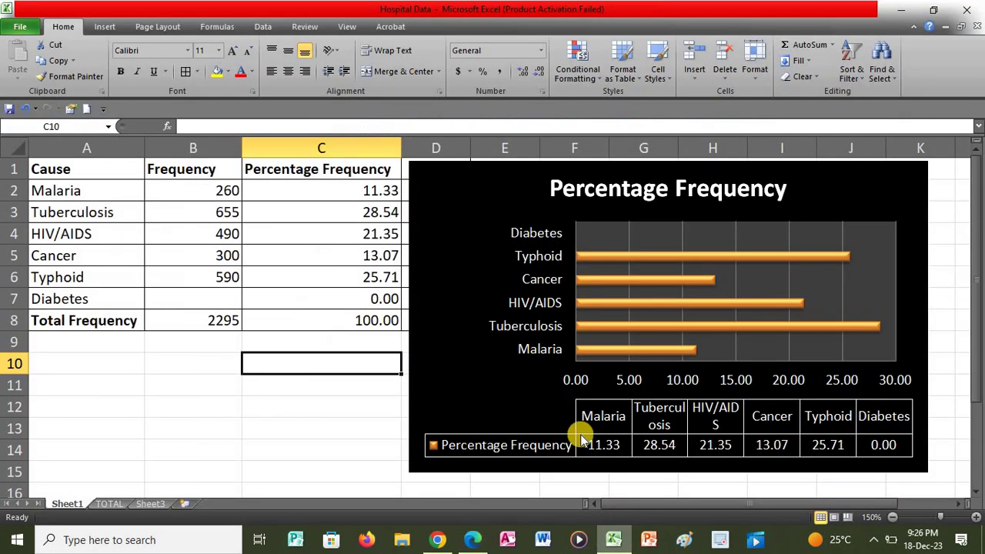
pyautogui.click(21, 27)
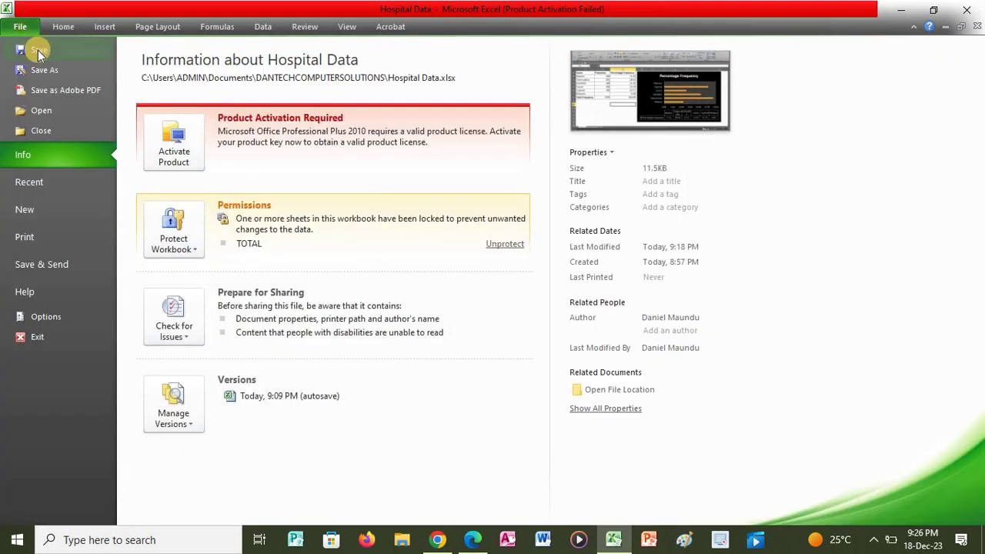
pyautogui.click(38, 51)
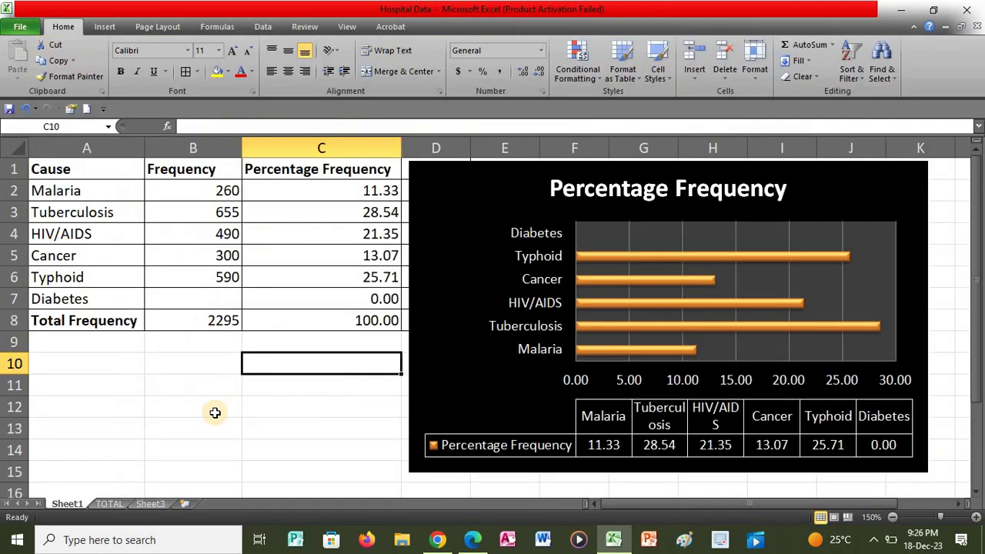
pyautogui.click(185, 370)
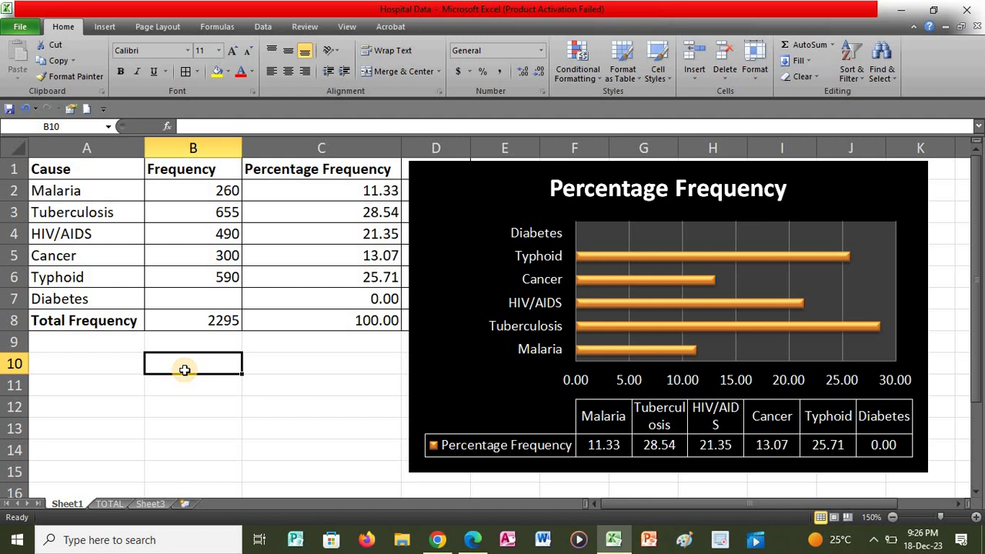
# Step: Widen the Percentage Frequency chart to about the right edge of column K
pyautogui.click(924, 468)
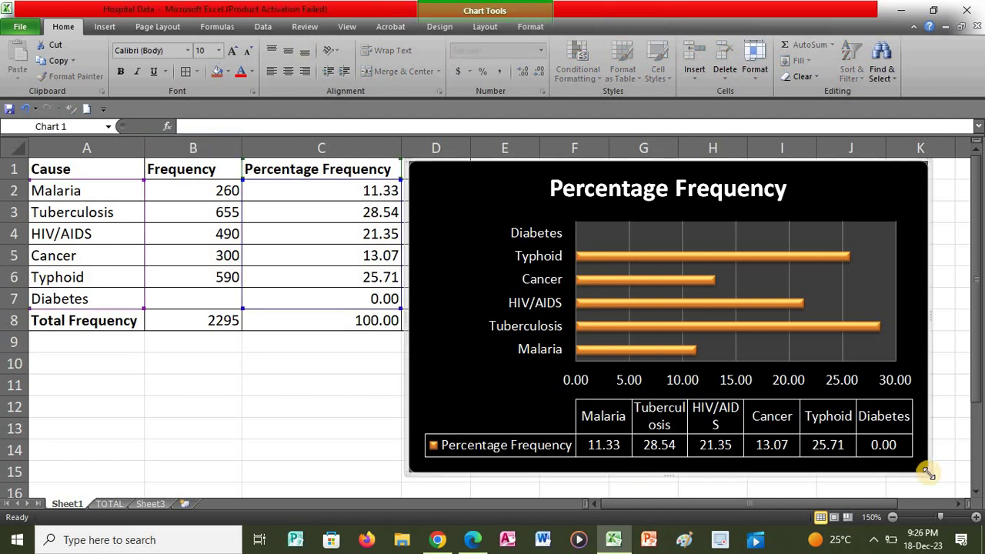
pyautogui.moveTo(928, 472); pyautogui.dragTo(958, 472)
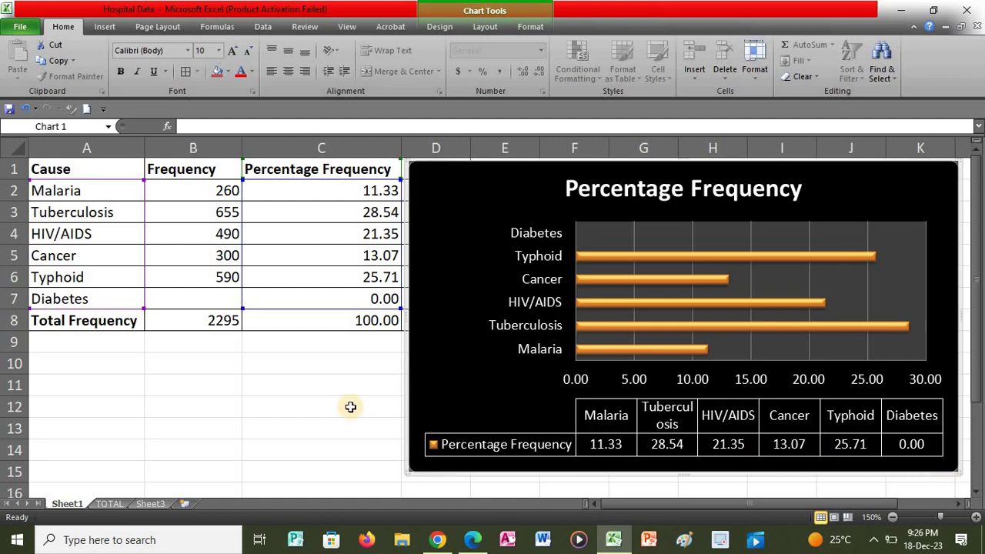
pyautogui.click(332, 392)
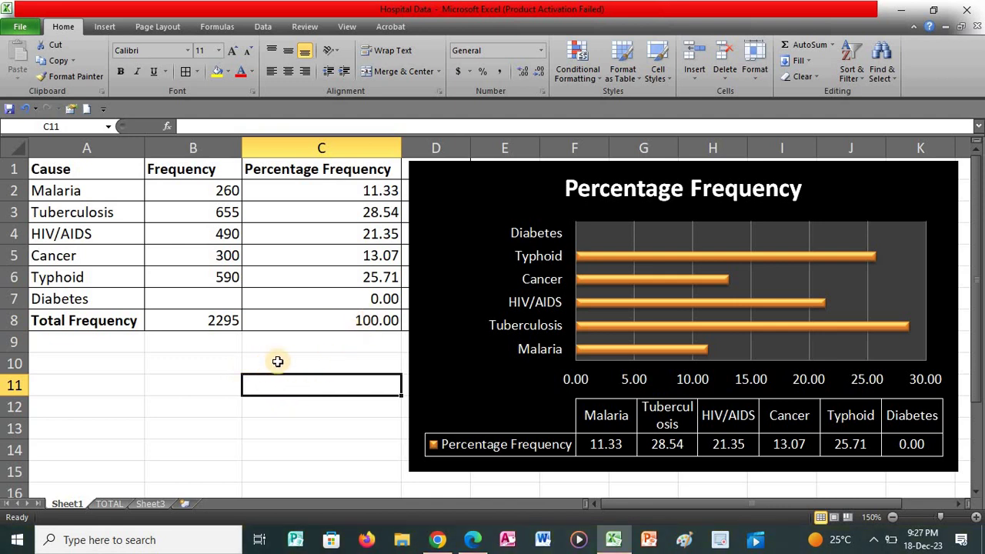
pyautogui.click(216, 365)
pyautogui.click(214, 387)
pyautogui.click(214, 364)
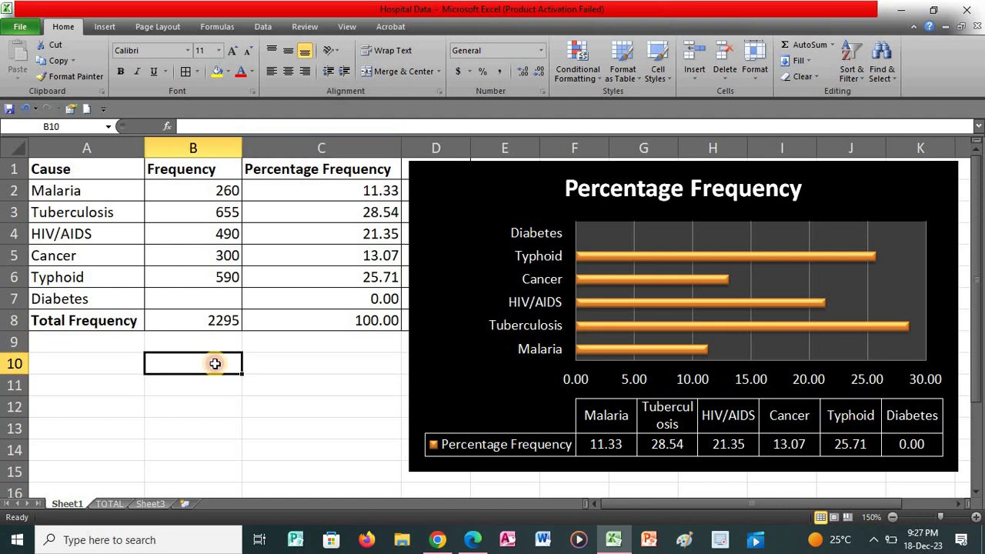
pyautogui.click(269, 368)
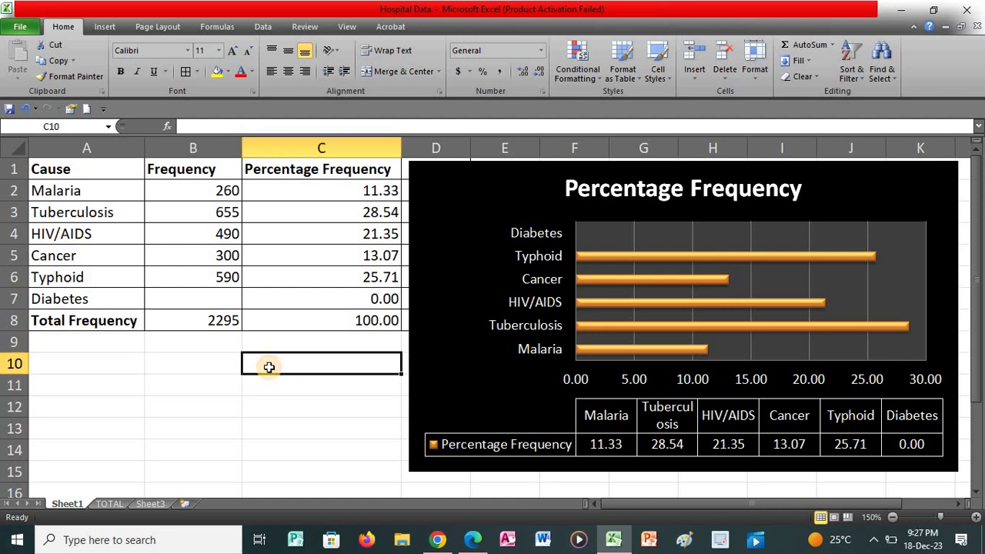
pyautogui.click(264, 383)
pyautogui.click(208, 364)
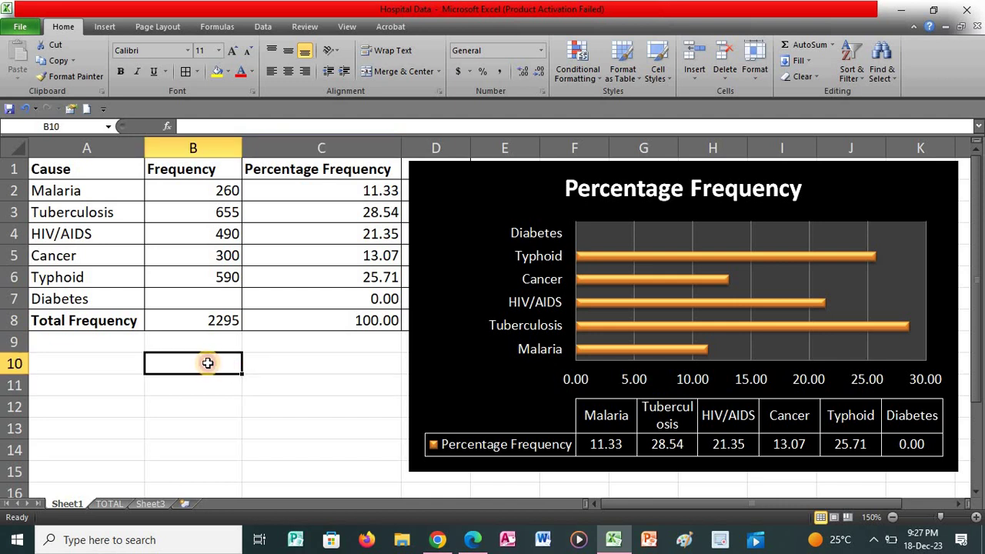
pyautogui.click(204, 385)
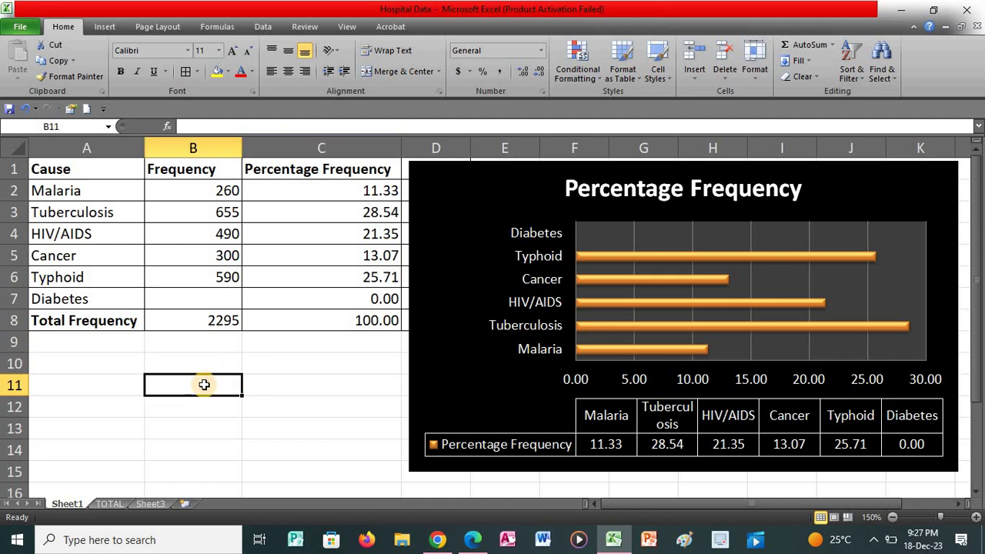